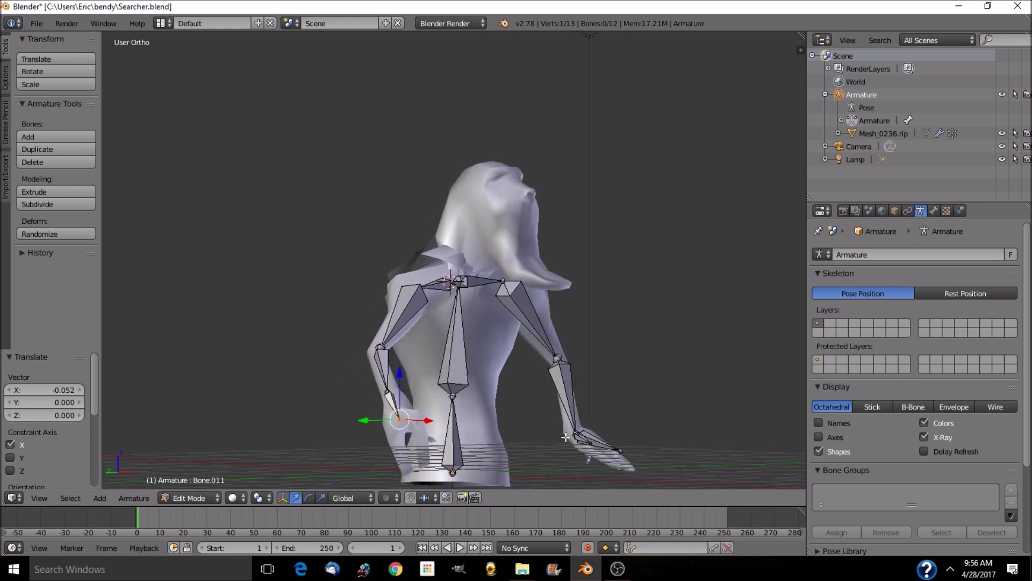
Extrude a finger bone downward from the tip of the hand bone by about X -0.005, Y 0.068, Z -0.545.
{"action": "middle_click_drag", "start_coordinate": [566, 437], "coordinate": [533, 418]}
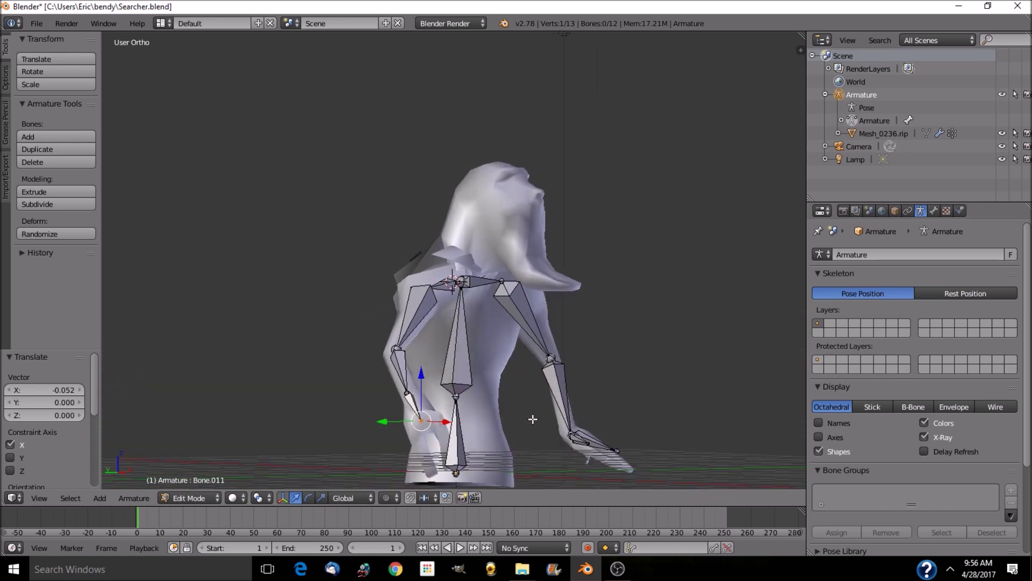
{"action": "middle_click_drag", "start_coordinate": [460, 431], "coordinate": [515, 431]}
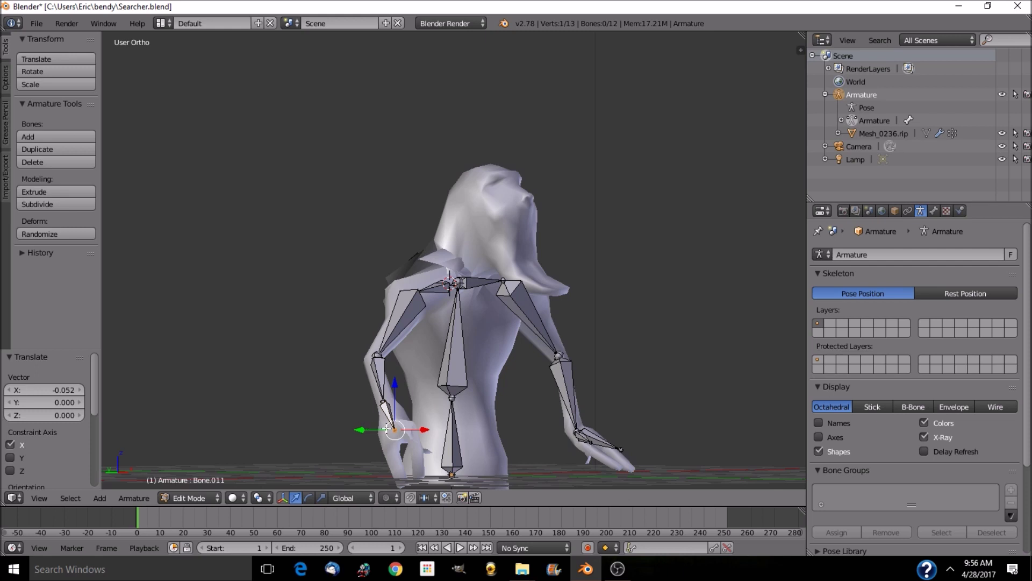
{"action": "middle_click_drag", "start_coordinate": [339, 438], "coordinate": [321, 428]}
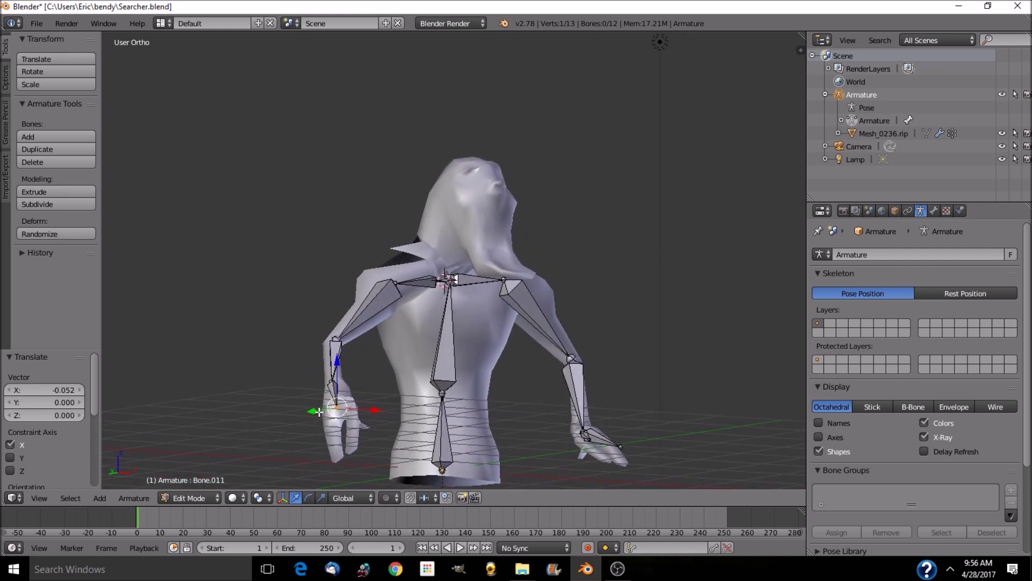
{"action": "key", "text": "e"}
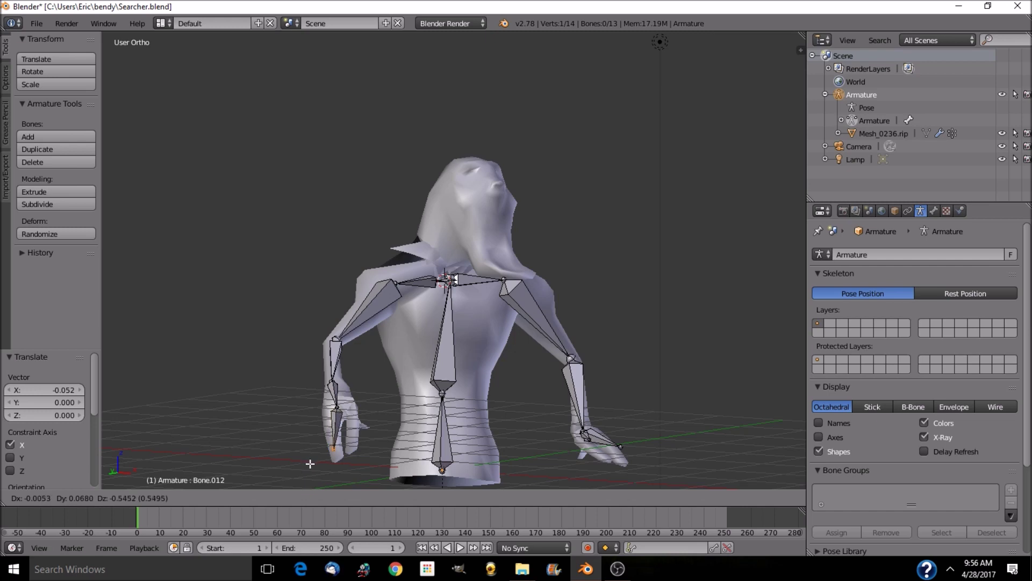
{"action": "left_click", "coordinate": [309, 464]}
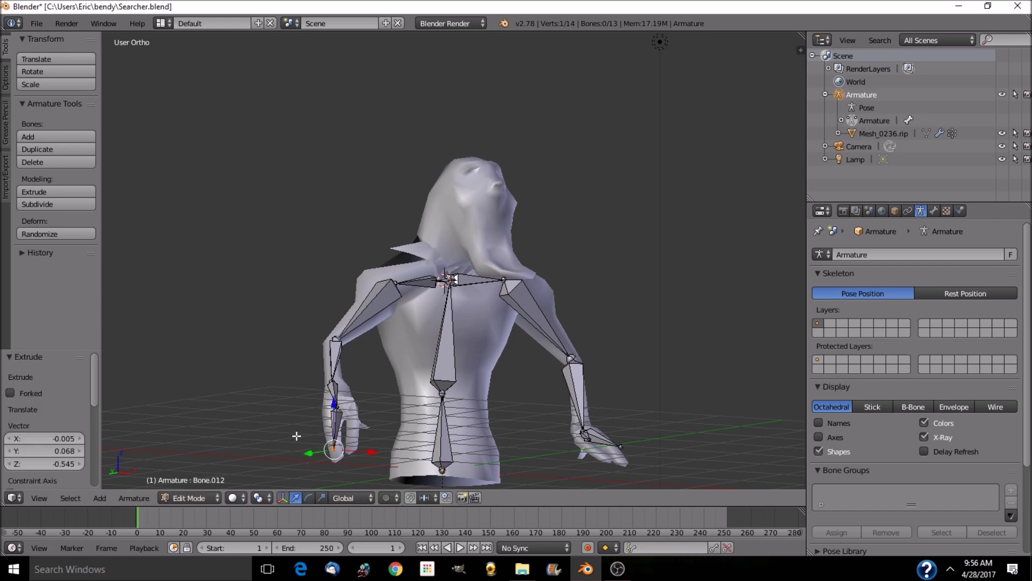
Move the finger bone's tip about -0.273 along Y and -0.188 along X, then nudge it freely to fit the fingers.
{"action": "middle_click_drag", "start_coordinate": [297, 436], "coordinate": [471, 433]}
{"action": "left_click_drag", "start_coordinate": [493, 445], "coordinate": [509, 448]}
{"action": "middle_click_drag", "start_coordinate": [657, 433], "coordinate": [546, 421]}
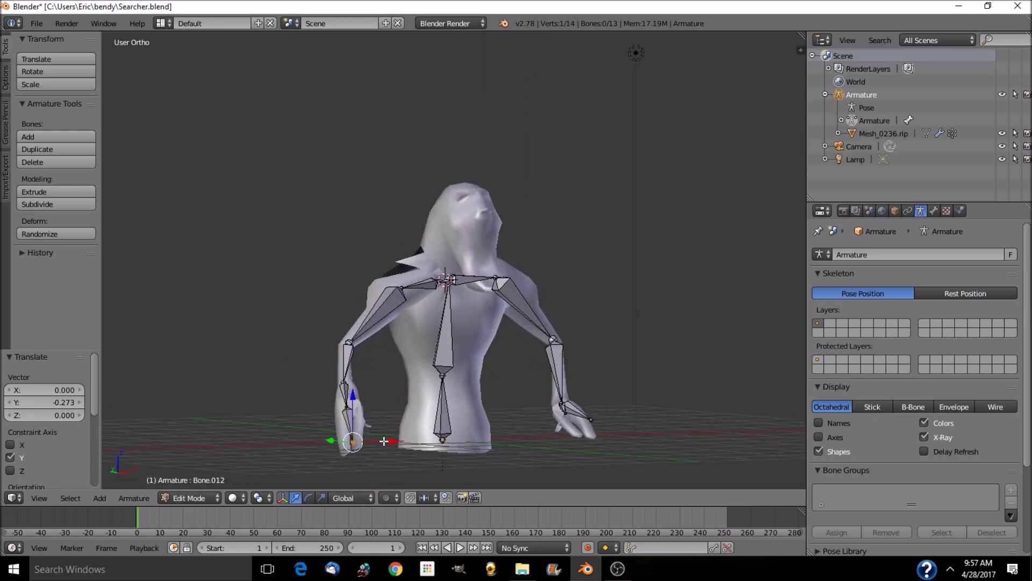
{"action": "key", "text": "g"}
{"action": "key", "text": "y"}
{"action": "key", "text": "x"}
{"action": "left_click", "coordinate": [343, 442]}
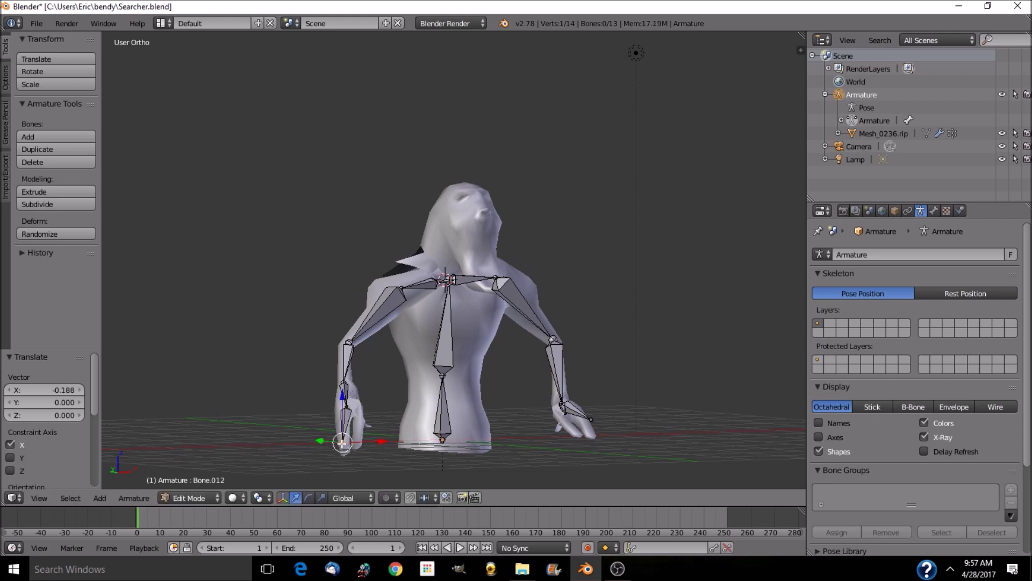
{"action": "key", "text": "g"}
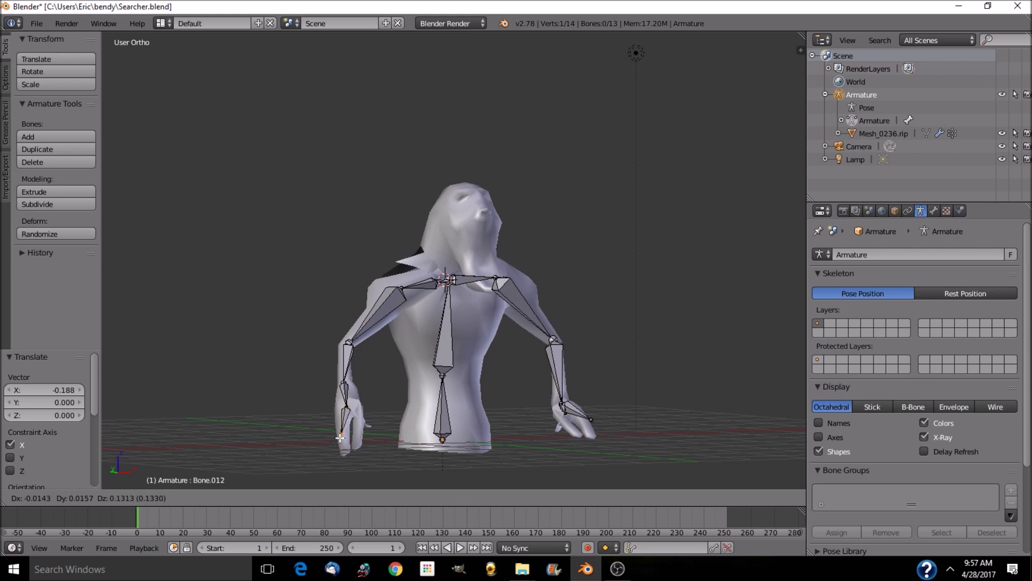
{"action": "left_click", "coordinate": [343, 444]}
Extrude a second finger bone from the hand bone's tip by about X 0.094, Y -0.094, Z -0.564.
{"action": "middle_click_drag", "start_coordinate": [343, 444], "coordinate": [340, 439]}
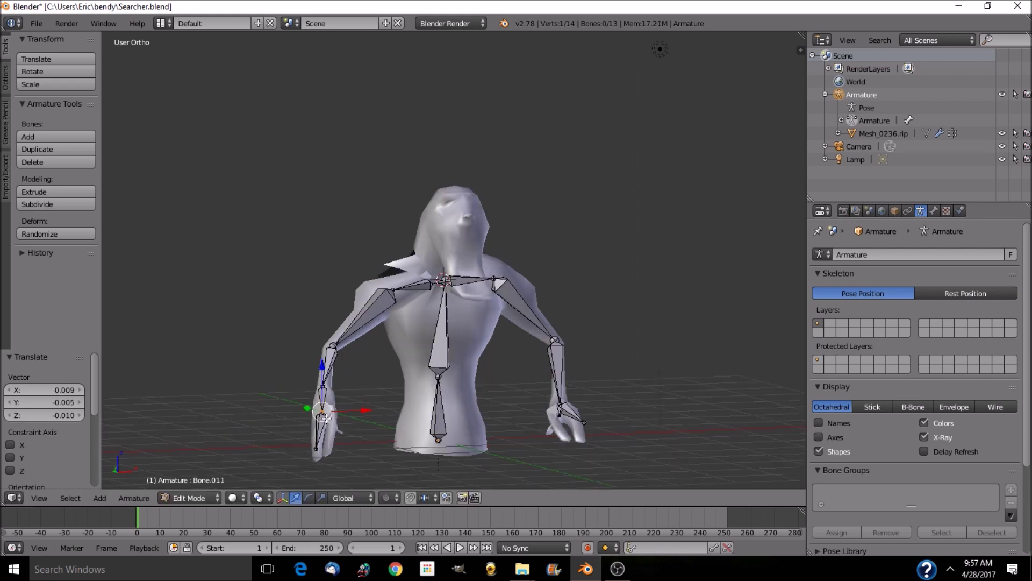
{"action": "key", "text": "e"}
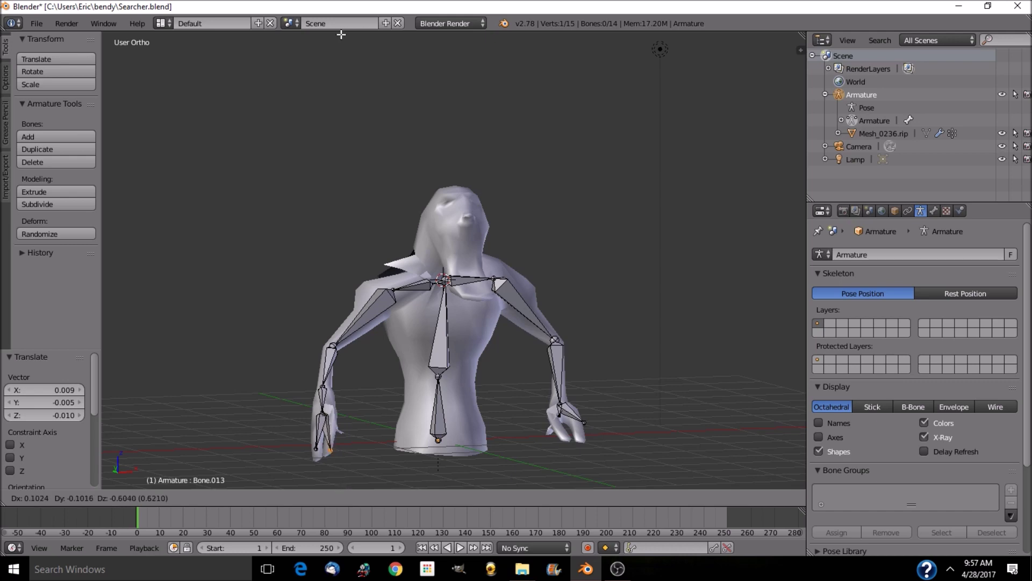
{"action": "left_click", "coordinate": [341, 486]}
Shift the second finger bone's tip along the X axis in two moves, the last about 0.753.
{"action": "middle_click_drag", "start_coordinate": [340, 486], "coordinate": [287, 453]}
{"action": "key", "text": "g"}
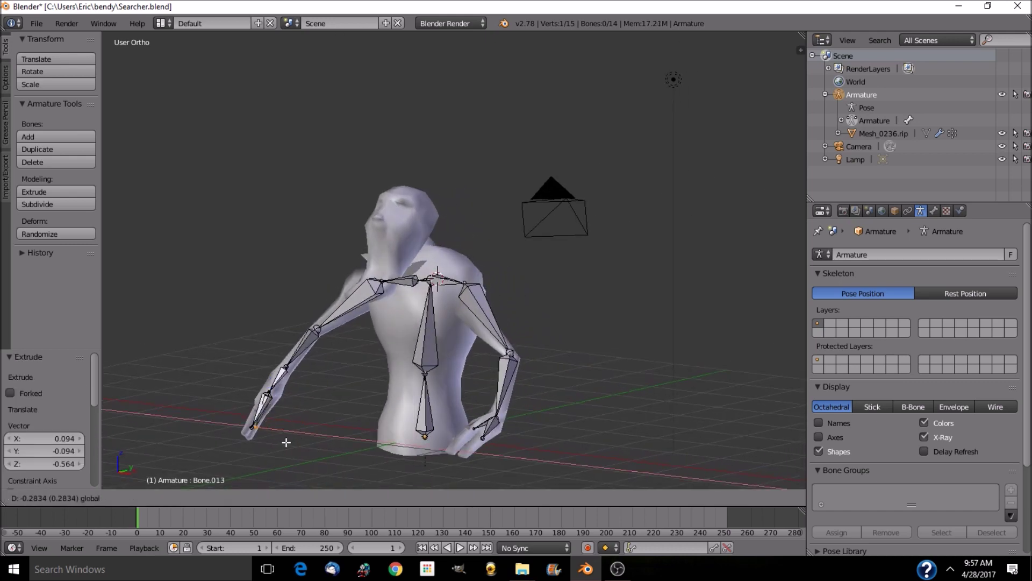
{"action": "key", "text": "x"}
{"action": "left_click", "coordinate": [280, 444]}
{"action": "middle_click_drag", "start_coordinate": [301, 451], "coordinate": [323, 468]}
{"action": "key", "text": "g"}
{"action": "key", "text": "x"}
{"action": "left_click", "coordinate": [433, 452]}
Move the second finger bone's tip about -1.47 along Y and -1.054 along X.
{"action": "key", "text": "g"}
{"action": "key", "text": "y"}
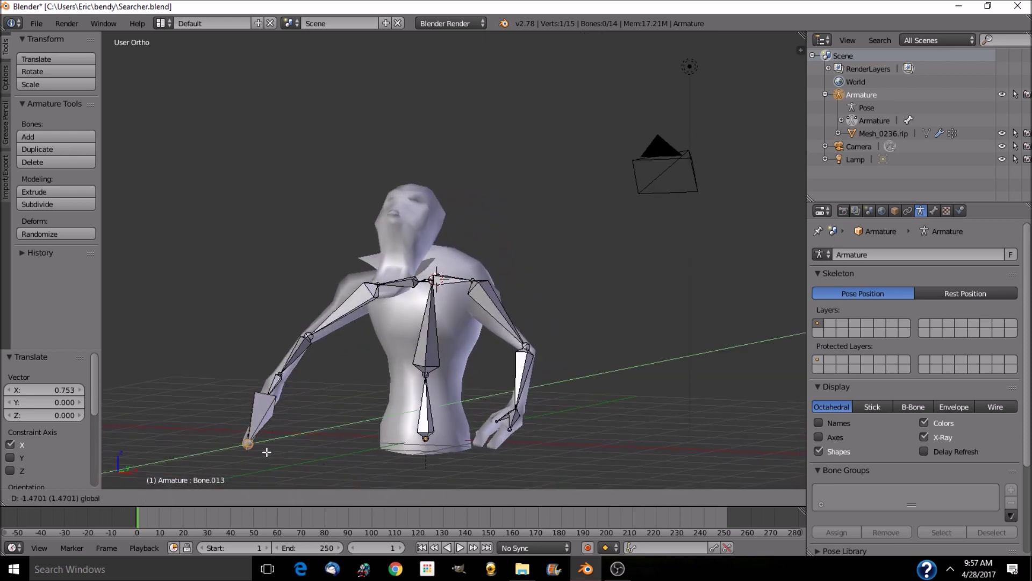
{"action": "left_click", "coordinate": [267, 451]}
{"action": "middle_click_drag", "start_coordinate": [304, 456], "coordinate": [430, 441]}
{"action": "key", "text": "g"}
{"action": "key", "text": "x"}
{"action": "left_click", "coordinate": [385, 444]}
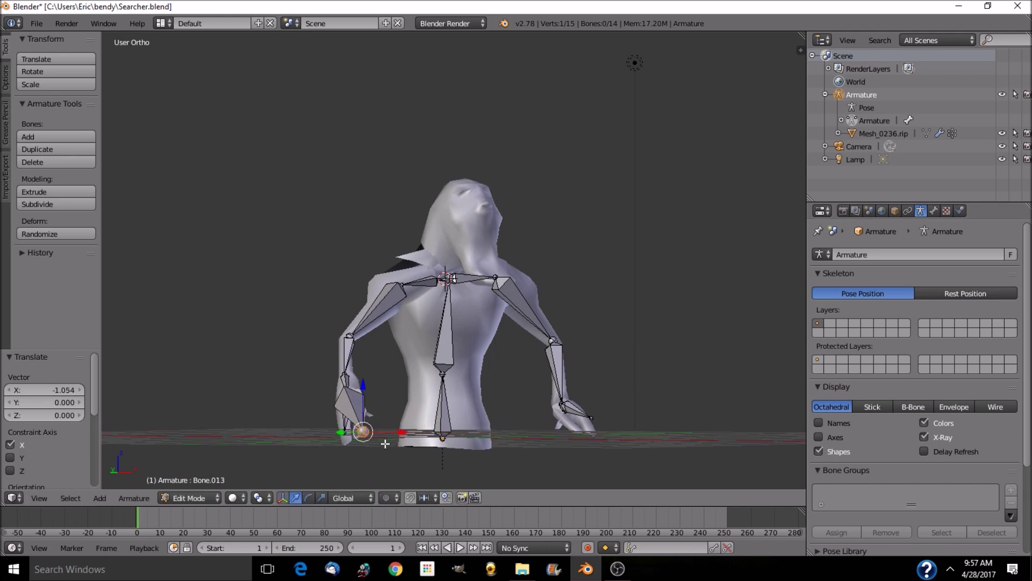
Bring the second finger bone's tip back toward the hand by about 1.877 along Y and 0.862 along X.
{"action": "middle_click_drag", "start_coordinate": [363, 436], "coordinate": [253, 452]}
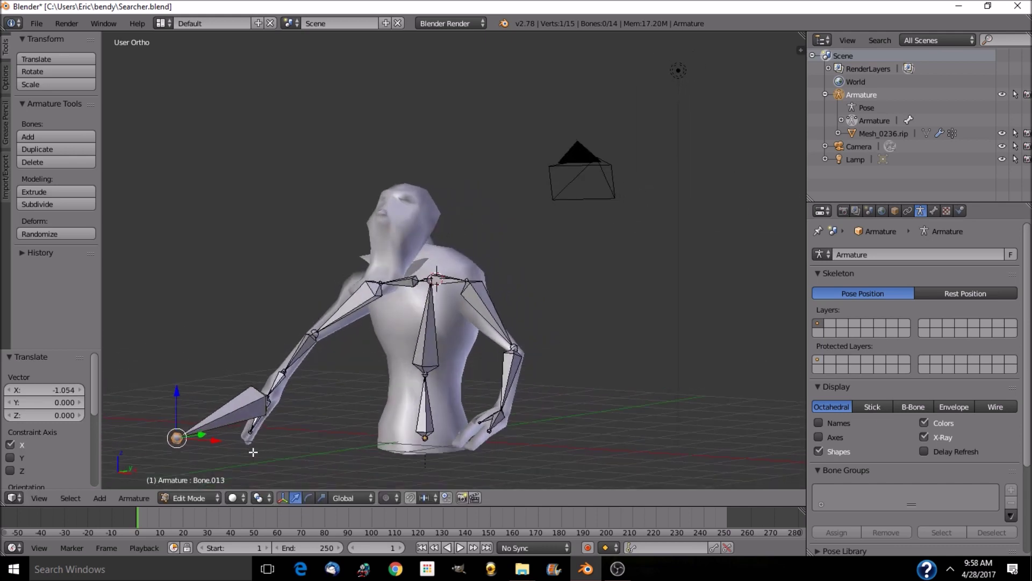
{"action": "key", "text": "g"}
{"action": "key", "text": "y"}
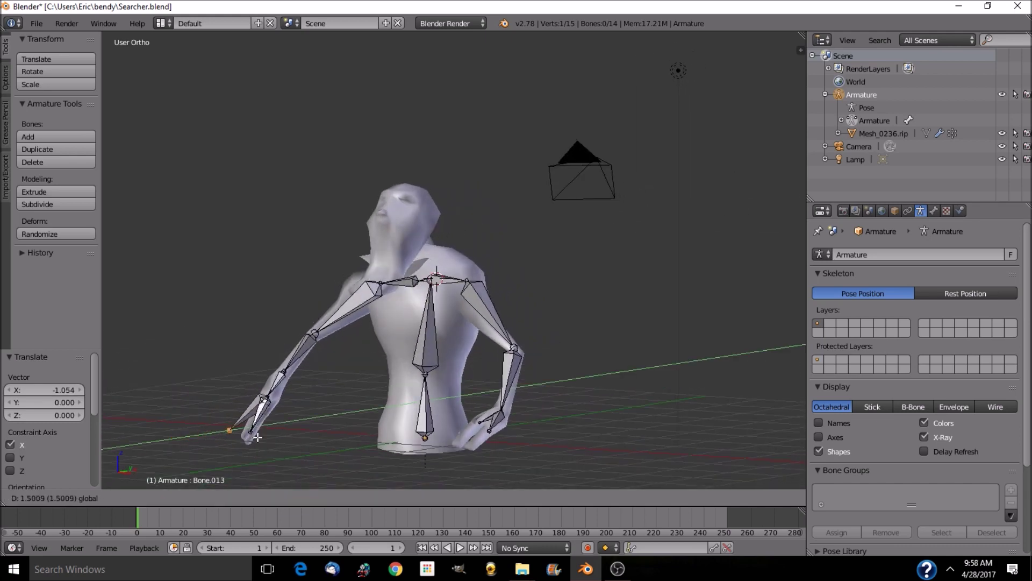
{"action": "left_click", "coordinate": [271, 438]}
{"action": "middle_click_drag", "start_coordinate": [271, 438], "coordinate": [298, 451]}
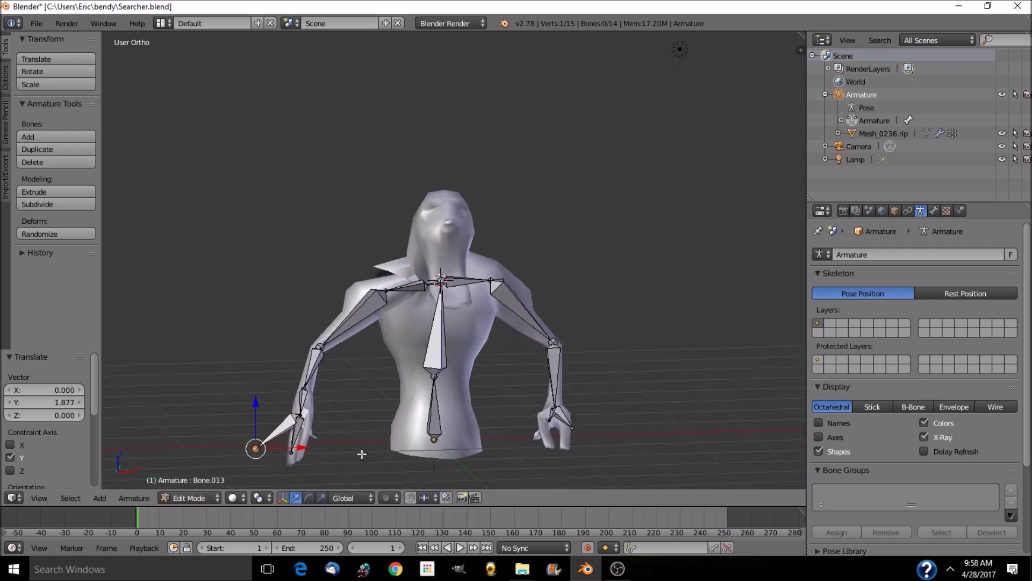
{"action": "key", "text": "g"}
{"action": "key", "text": "x"}
{"action": "left_click", "coordinate": [339, 449]}
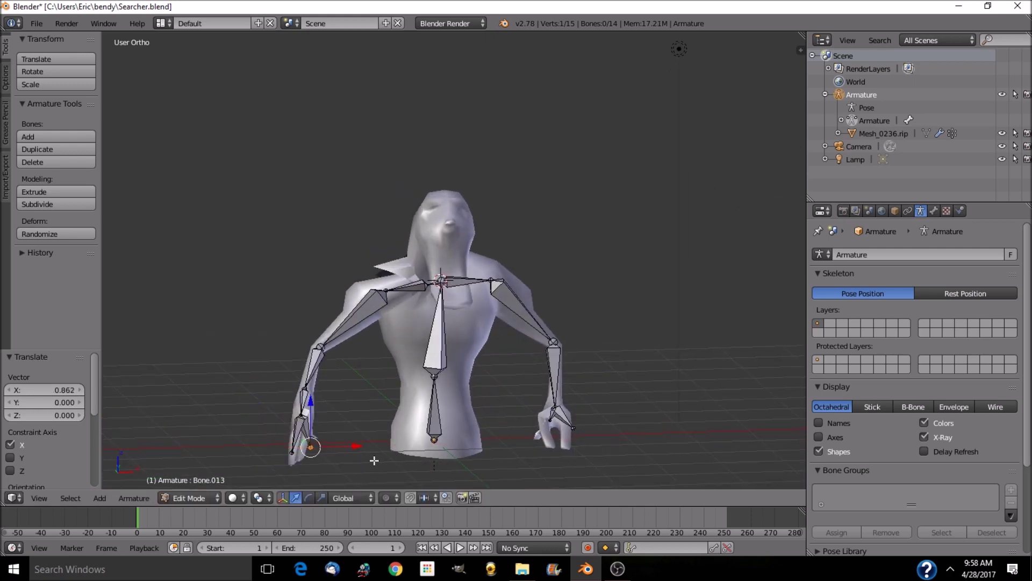
Slide the second finger bone's tip about -0.851 along Y into the fingers of the hand.
{"action": "middle_click_drag", "start_coordinate": [338, 449], "coordinate": [508, 456]}
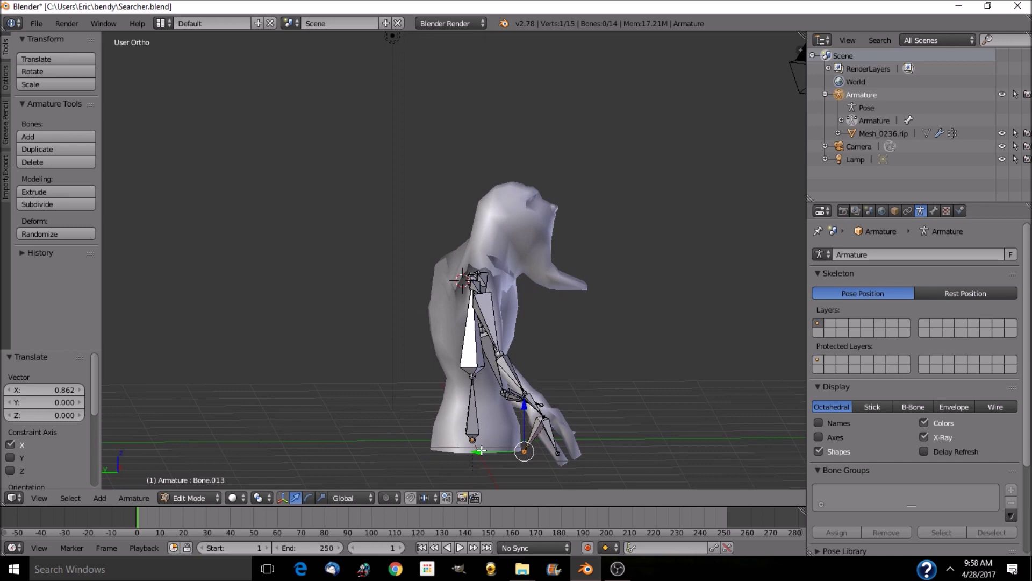
{"action": "left_click_drag", "start_coordinate": [482, 450], "coordinate": [543, 453]}
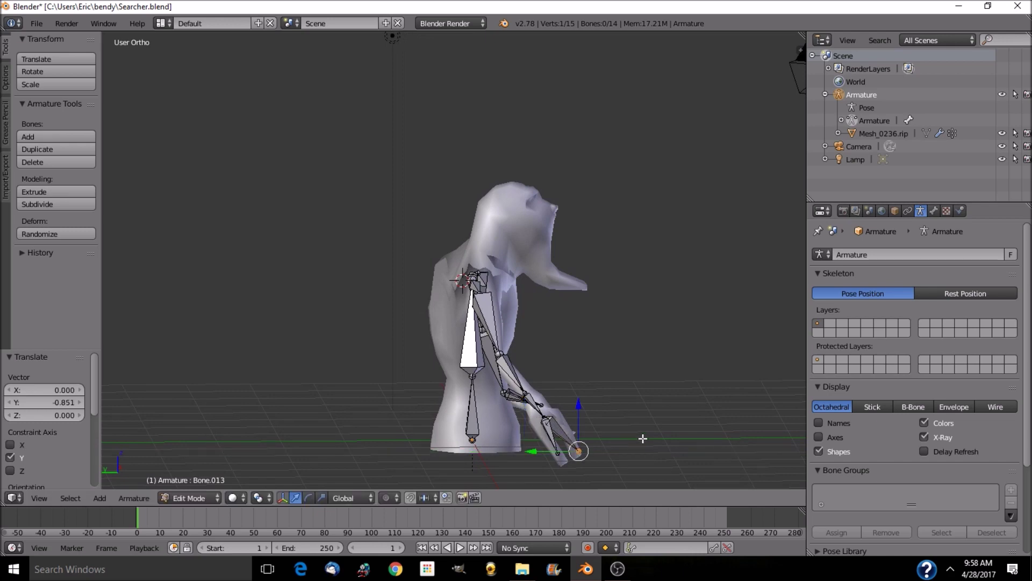
{"action": "middle_click_drag", "start_coordinate": [643, 438], "coordinate": [486, 450]}
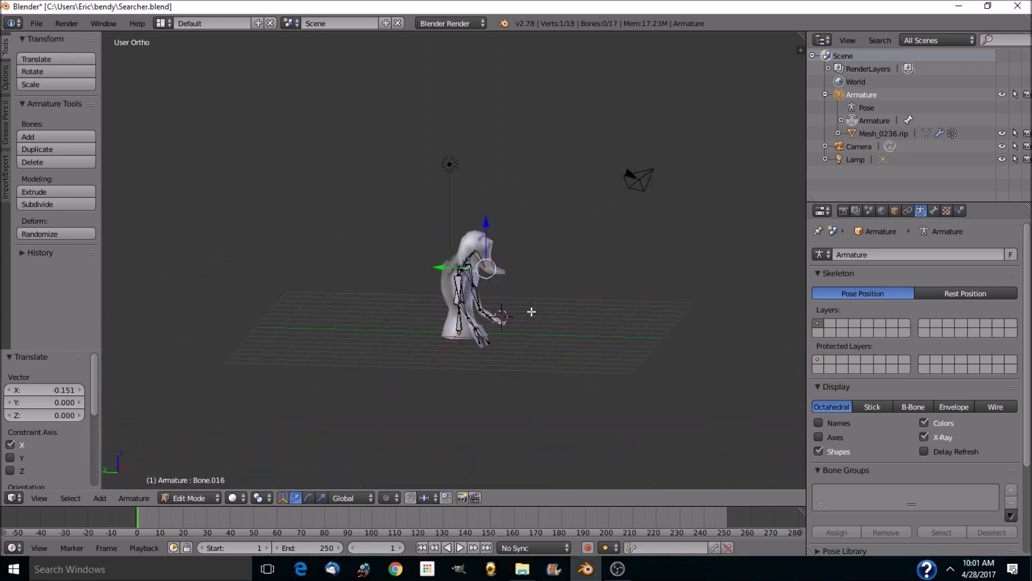
Extrude a chin bone from the lower head bone's tip by about X 0.261, Y -0.585, Z -0.160 and shift its tip -0.240 along X.
{"action": "scroll", "coordinate": [530, 310], "scroll_direction": "up", "scroll_amount": 4}
{"action": "middle_click_drag", "start_coordinate": [530, 312], "coordinate": [580, 346]}
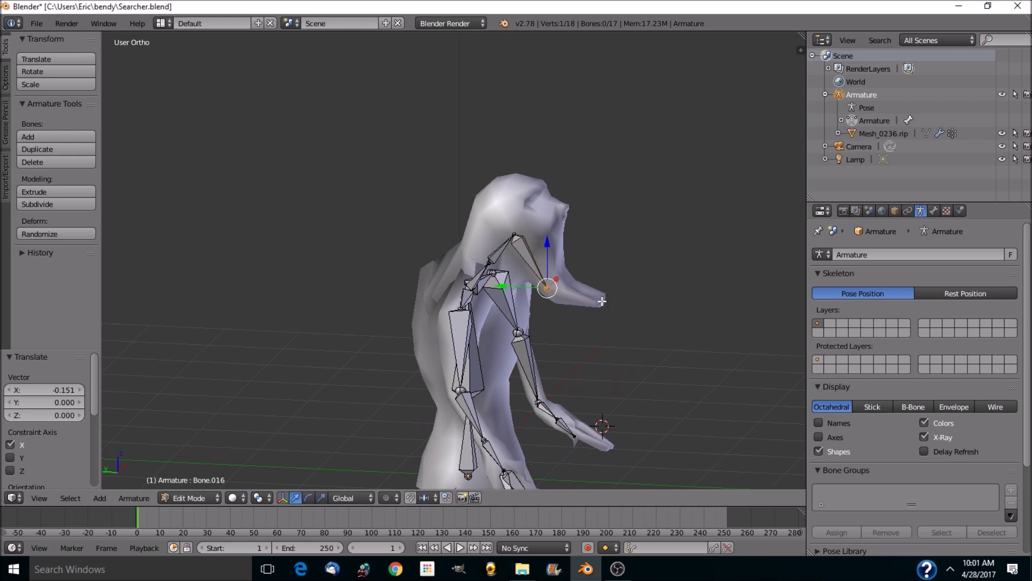
{"action": "middle_click_drag", "start_coordinate": [643, 342], "coordinate": [580, 290]}
{"action": "key", "text": "e"}
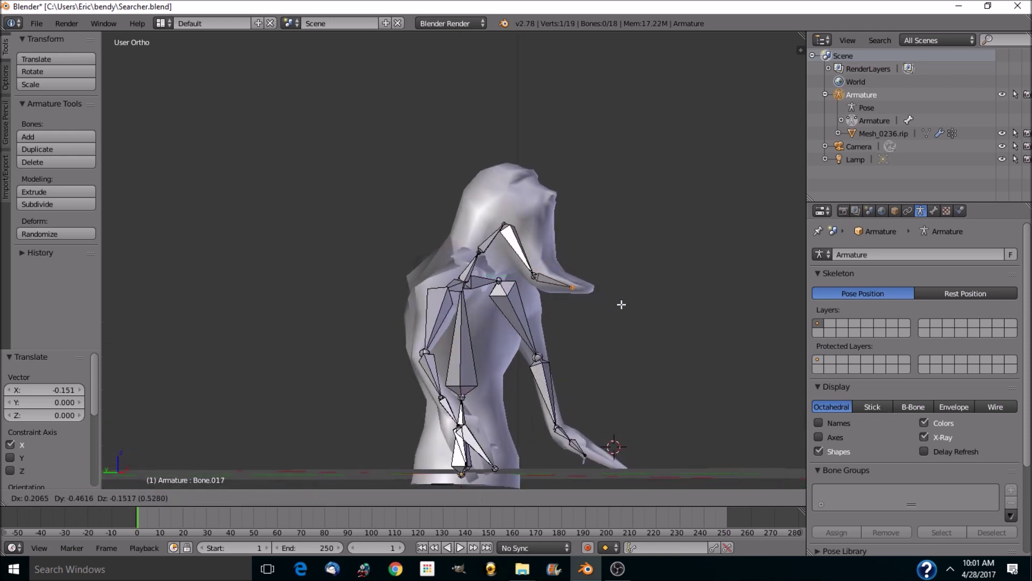
{"action": "left_click", "coordinate": [632, 304]}
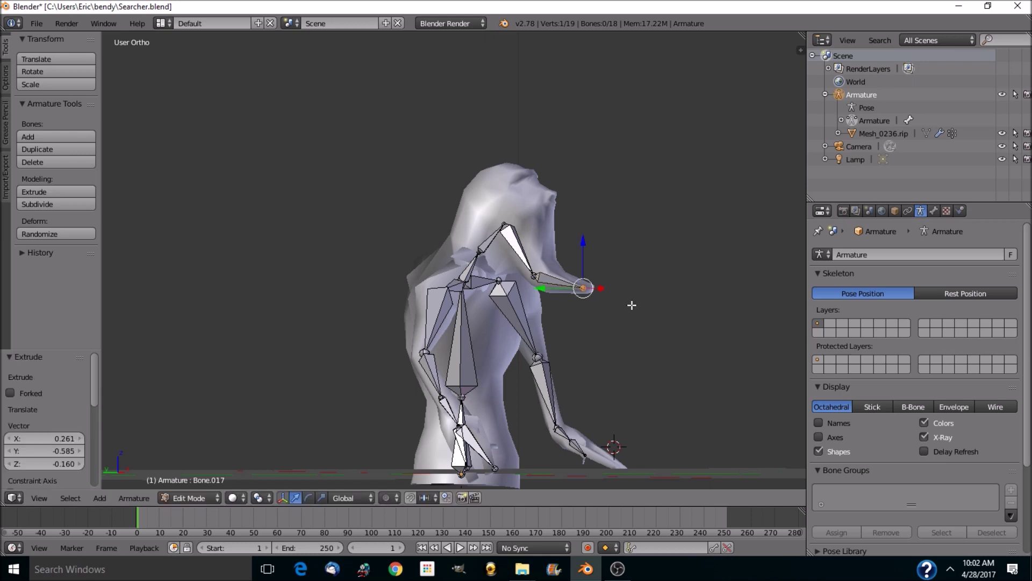
{"action": "middle_click_drag", "start_coordinate": [634, 301], "coordinate": [522, 376]}
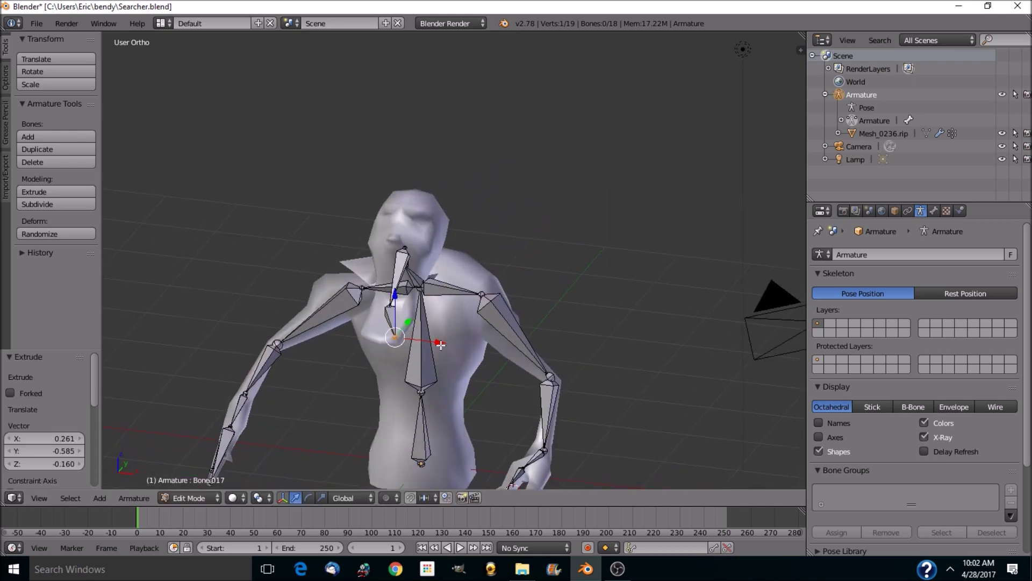
{"action": "left_click_drag", "start_coordinate": [442, 342], "coordinate": [425, 346]}
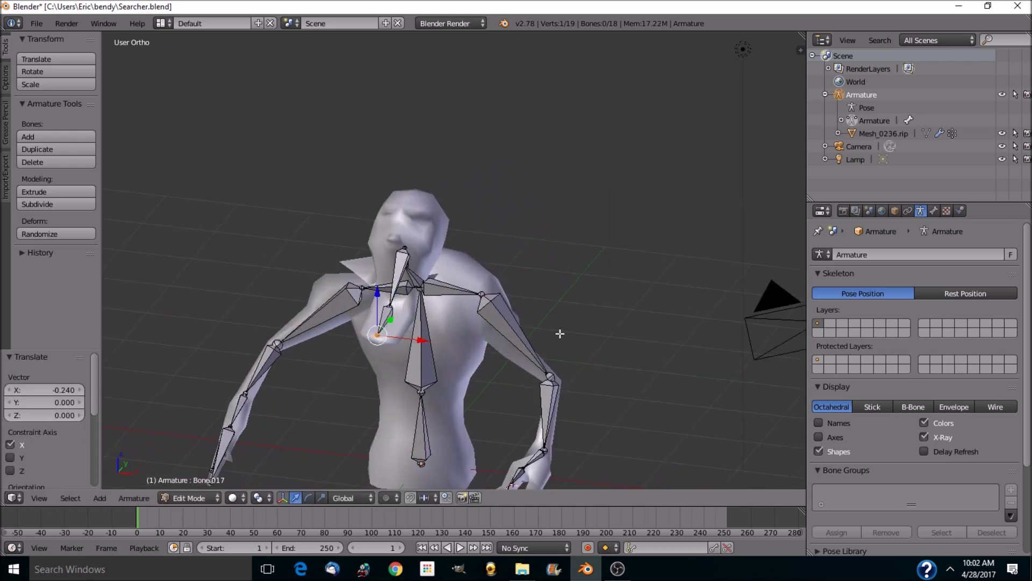
{"action": "middle_click_drag", "start_coordinate": [559, 333], "coordinate": [490, 339]}
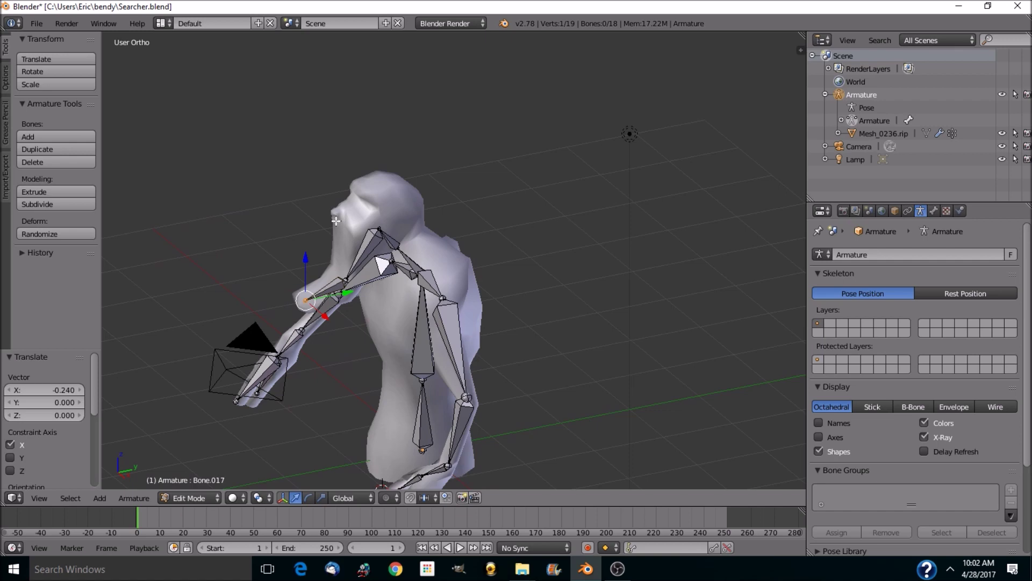
{"action": "key", "text": "e"}
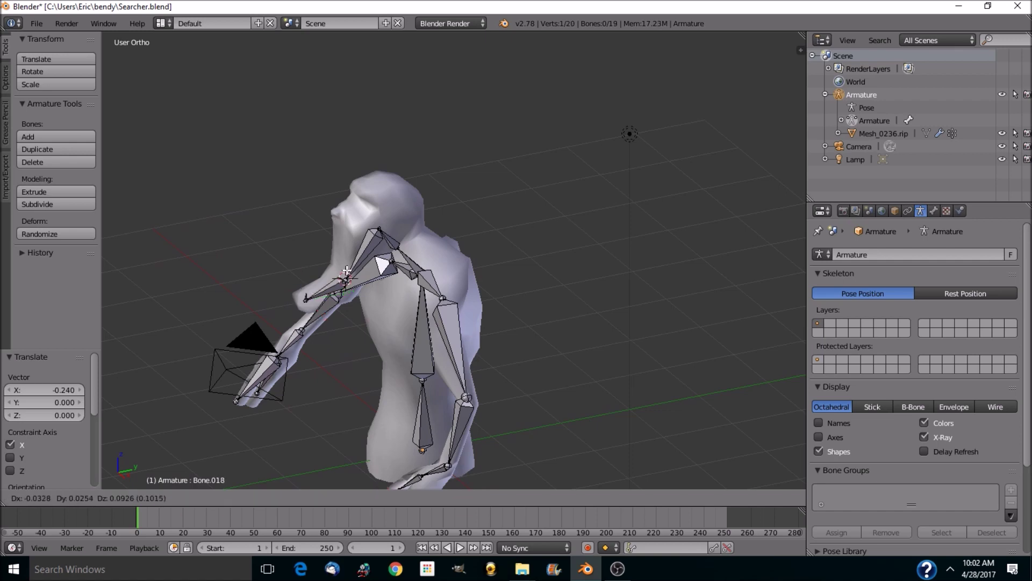
{"action": "left_click", "coordinate": [345, 293]}
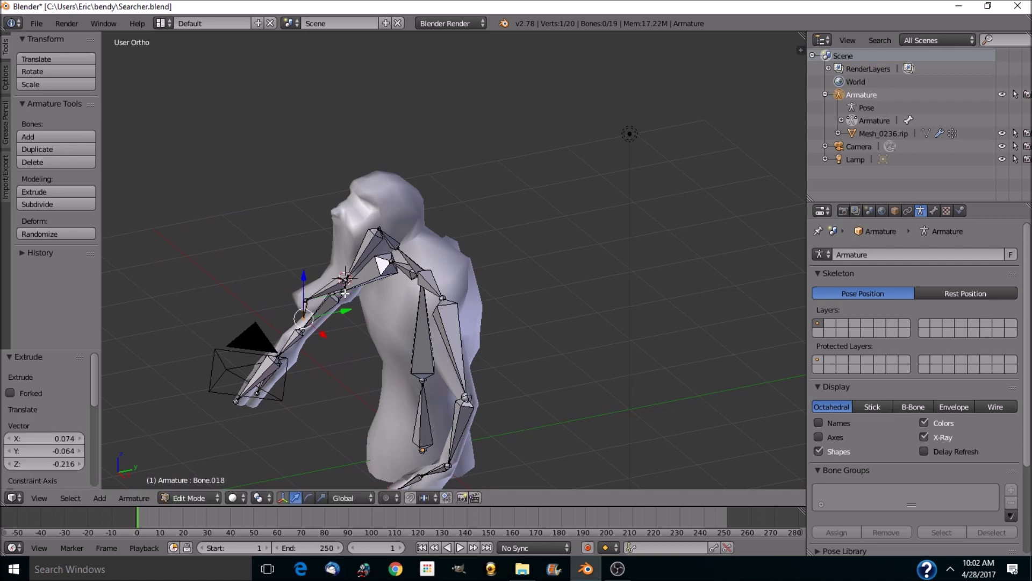
{"action": "key", "text": "ctrl+z"}
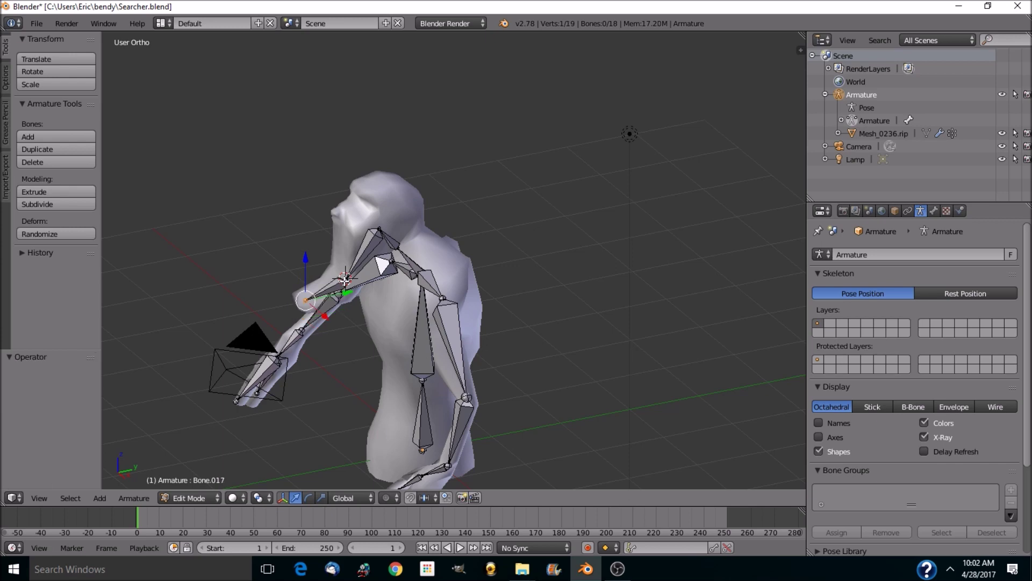
Extrude a bone up the face from the joint at the base of the chin bone by about X -0.266, Y 0.111, Z 0.656.
{"action": "right_click", "coordinate": [344, 279]}
{"action": "key", "text": "e"}
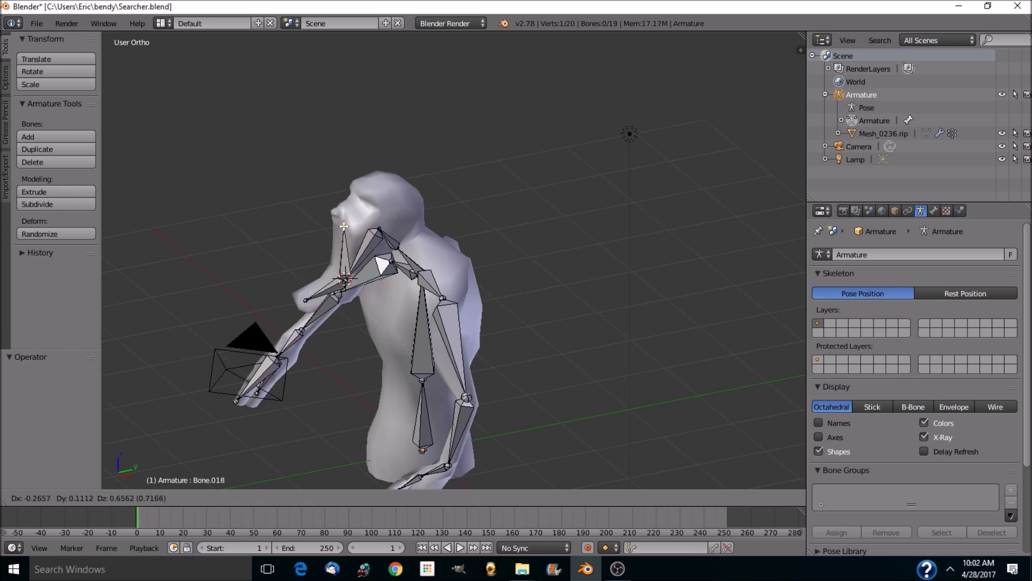
{"action": "left_click", "coordinate": [344, 226]}
Center the face bone's tip in the head along X and move it about -0.158 along Y.
{"action": "middle_click_drag", "start_coordinate": [589, 302], "coordinate": [443, 296]}
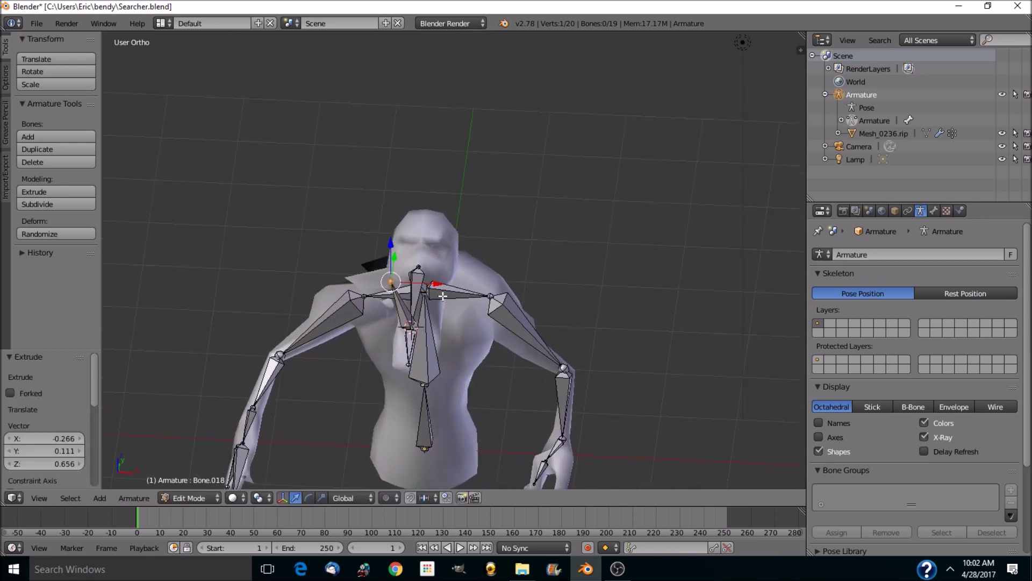
{"action": "left_click_drag", "start_coordinate": [436, 283], "coordinate": [459, 283]}
{"action": "middle_click_drag", "start_coordinate": [567, 290], "coordinate": [449, 319]}
{"action": "left_click_drag", "start_coordinate": [402, 222], "coordinate": [394, 222]}
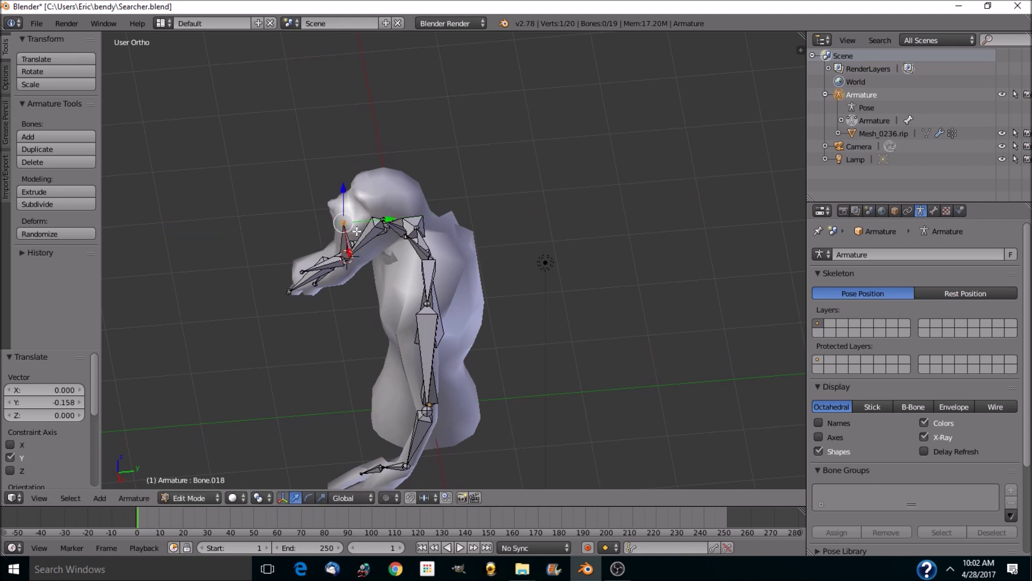
Extrude a short bone from the face bone's tip to the nose by about X -0.106, Y -0.131, Z 0.101 and shift its tip 0.084 along X.
{"action": "key", "text": "e"}
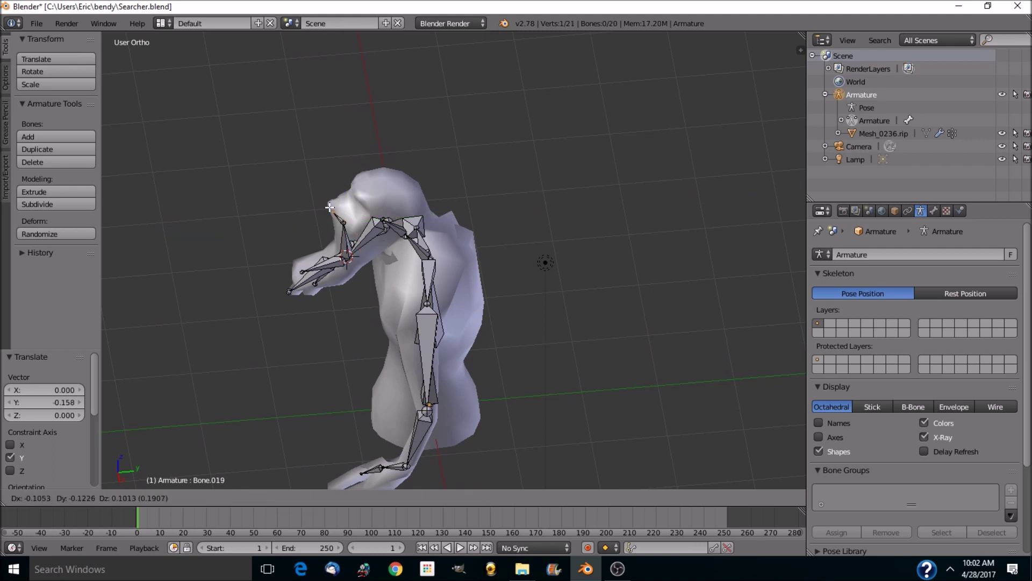
{"action": "left_click", "coordinate": [329, 208]}
{"action": "middle_click_drag", "start_coordinate": [558, 258], "coordinate": [676, 282]}
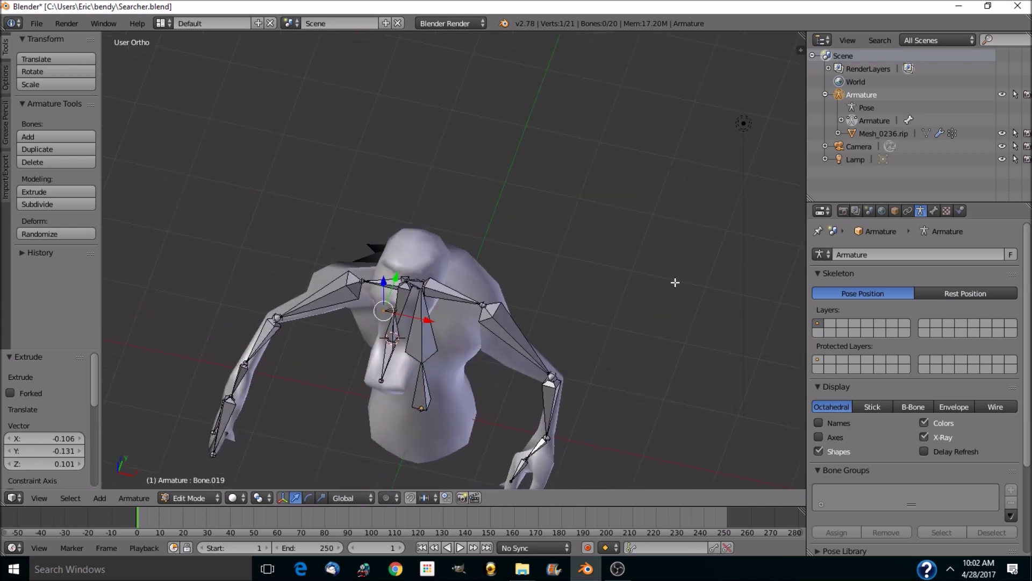
{"action": "left_click_drag", "start_coordinate": [419, 320], "coordinate": [432, 321]}
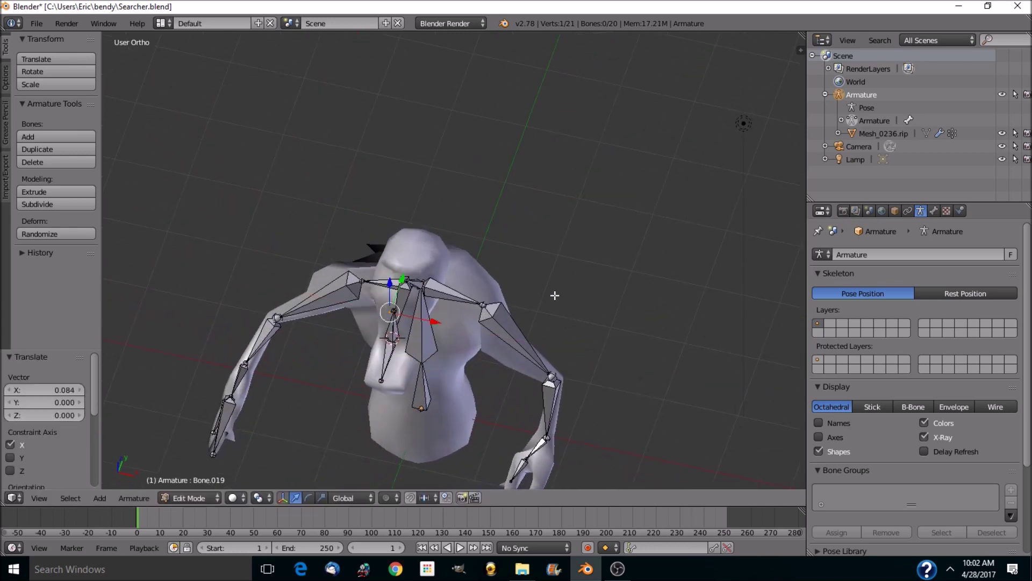
Raise the nose bone's tip slightly along Z so it reaches the character's nose.
{"action": "middle_click_drag", "start_coordinate": [554, 295], "coordinate": [684, 213]}
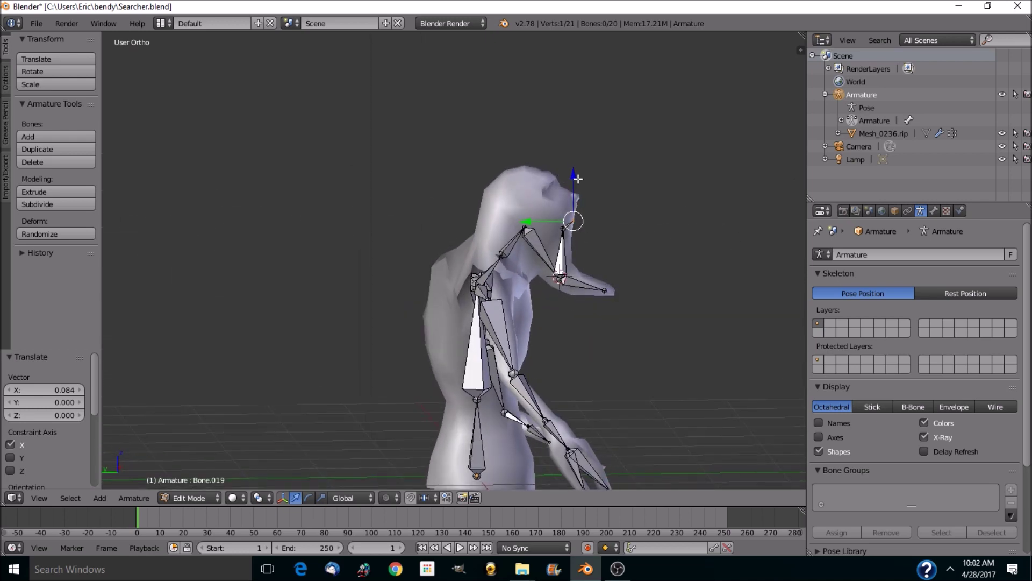
{"action": "left_click_drag", "start_coordinate": [578, 178], "coordinate": [576, 165]}
Raise the left hand's new knuckle joint 0.104 along Z and shift the outer finger bone's tip 0.372 along X.
{"action": "middle_click_drag", "start_coordinate": [645, 257], "coordinate": [588, 415]}
{"action": "right_click", "coordinate": [577, 425]}
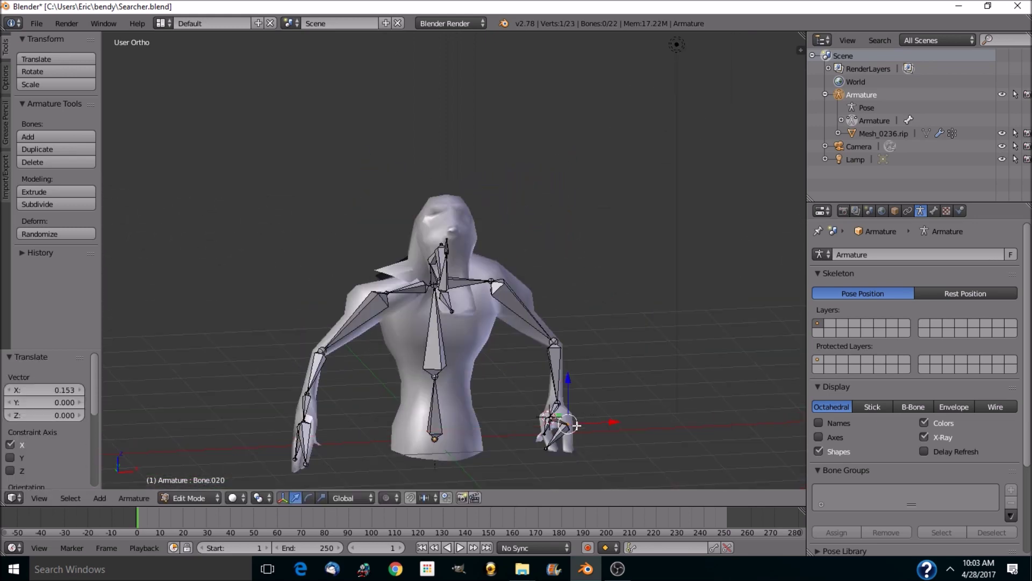
{"action": "left_click_drag", "start_coordinate": [569, 407], "coordinate": [569, 399]}
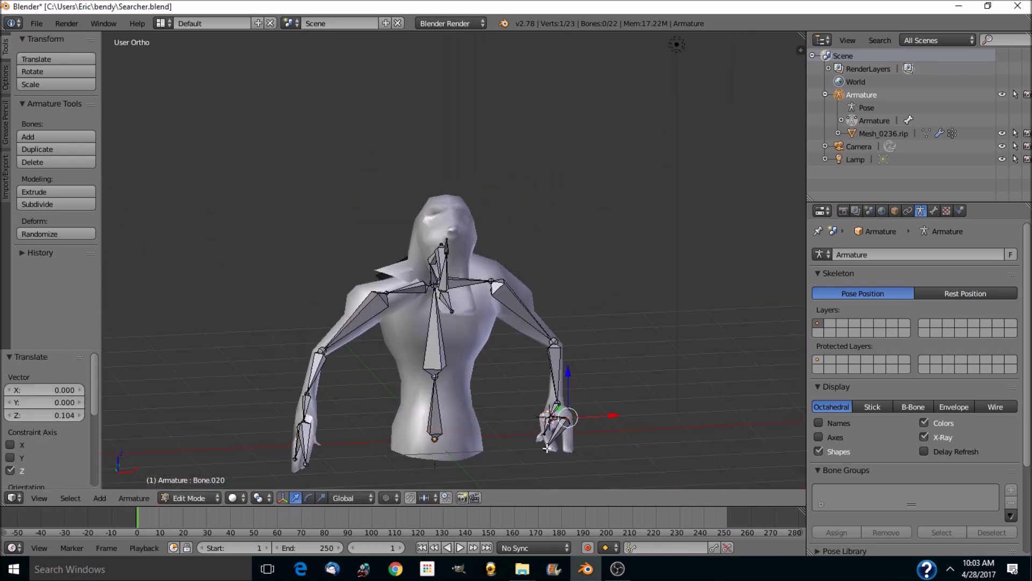
{"action": "right_click", "coordinate": [546, 447]}
{"action": "left_click_drag", "start_coordinate": [566, 448], "coordinate": [590, 447]}
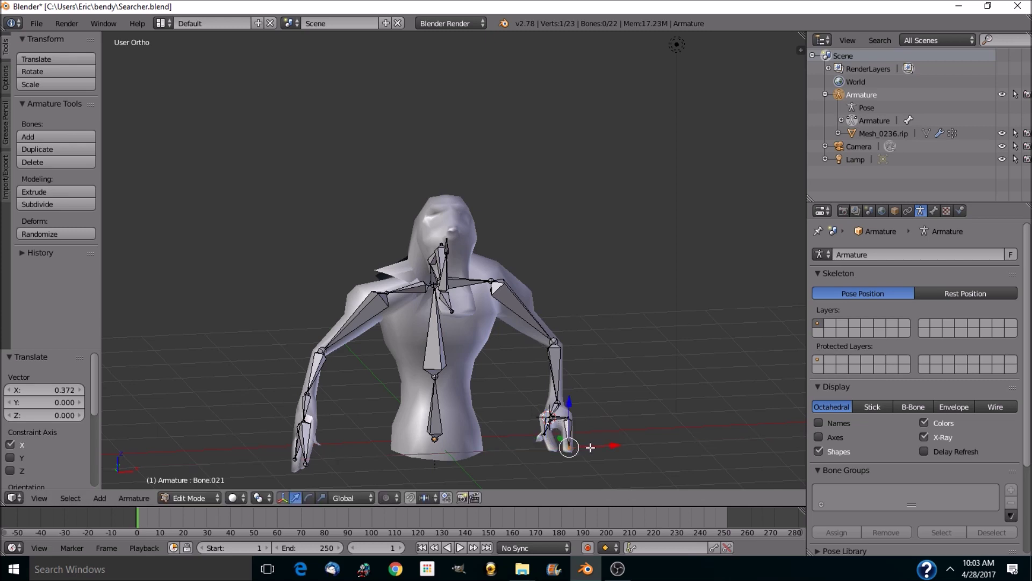
Position the left outer finger bone's tip inside the finger by moving it about X -0.121, Y -0.499, Z 0.164.
{"action": "middle_click_drag", "start_coordinate": [619, 431], "coordinate": [536, 457]}
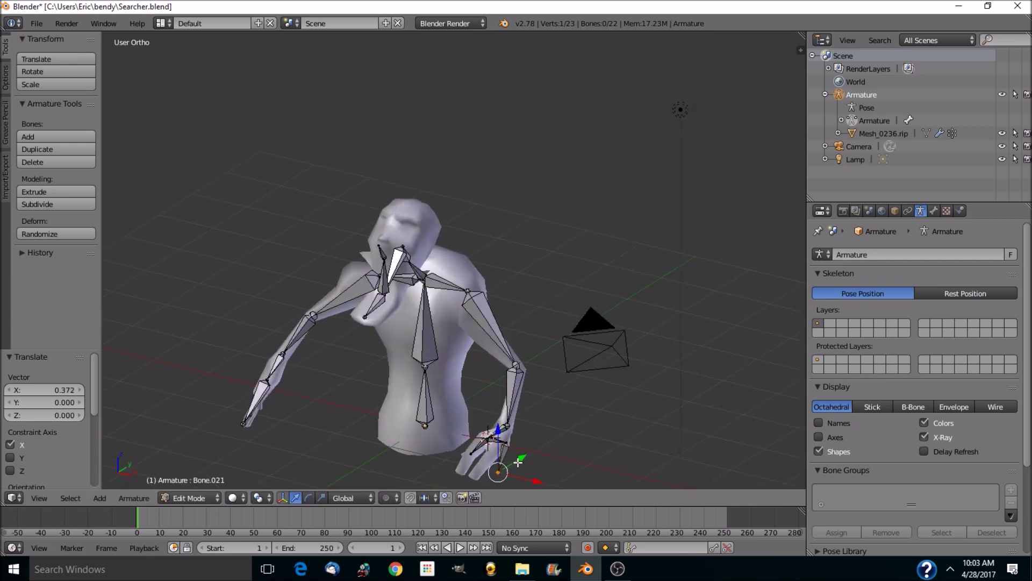
{"action": "key", "text": "g"}
{"action": "key", "text": "x"}
{"action": "left_click", "coordinate": [493, 462]}
{"action": "middle_click_drag", "start_coordinate": [529, 428], "coordinate": [501, 425]}
{"action": "key", "text": "g"}
{"action": "key", "text": "z"}
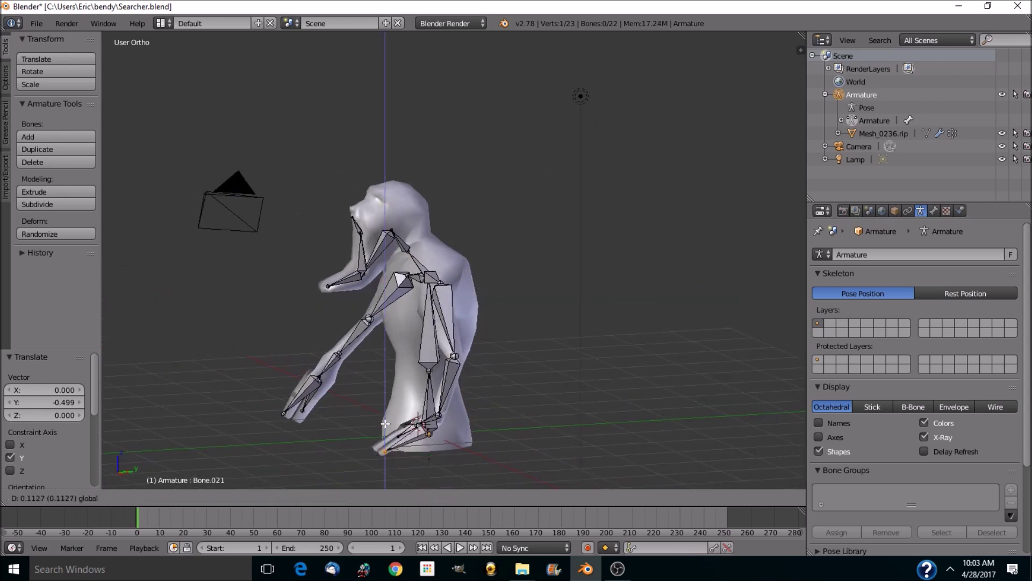
{"action": "left_click", "coordinate": [386, 424]}
{"action": "middle_click_drag", "start_coordinate": [540, 442], "coordinate": [599, 447]}
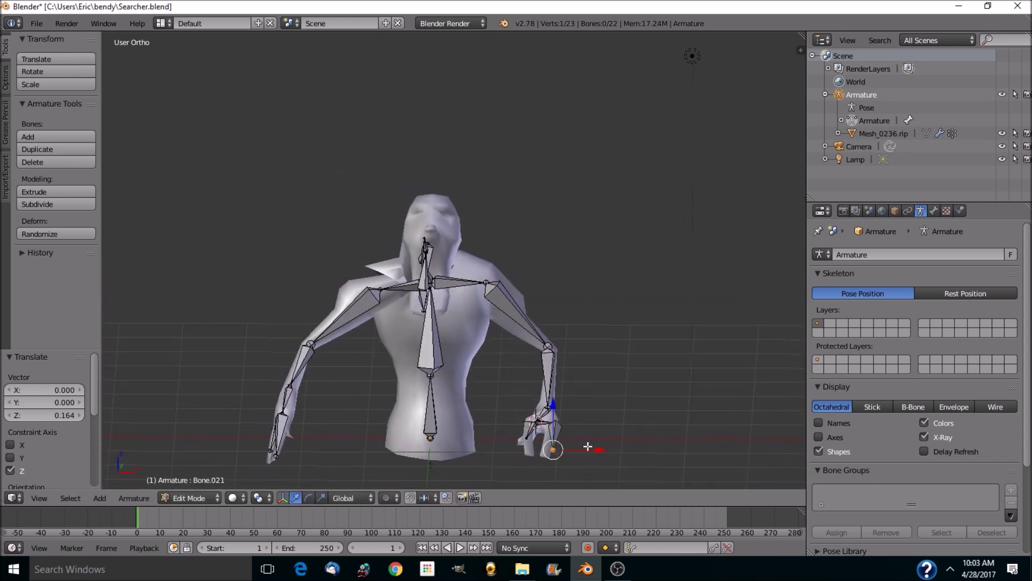
{"action": "left_click_drag", "start_coordinate": [598, 450], "coordinate": [588, 451]}
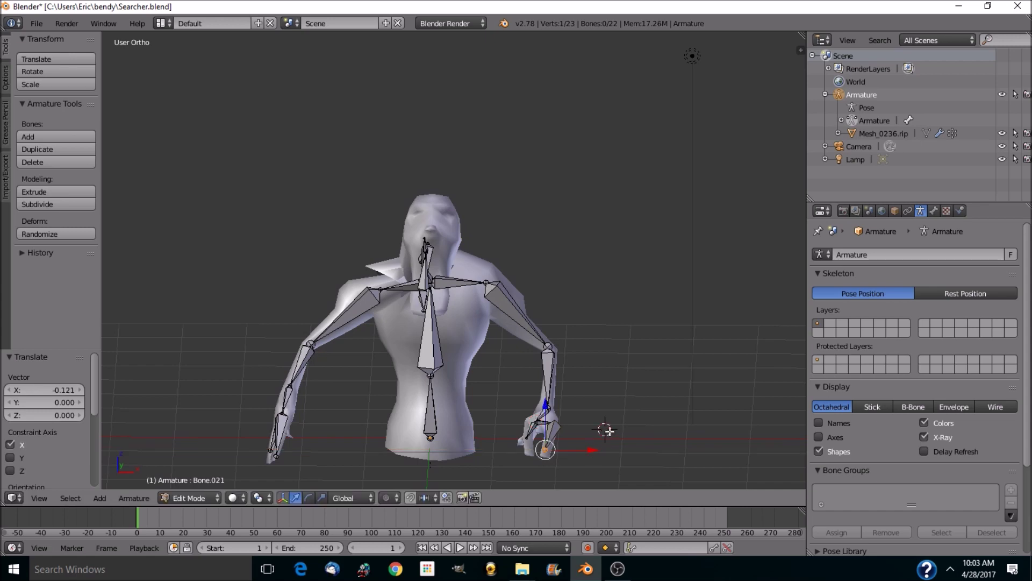
Shift the joint at the base of the left outer finger bone about -0.172 along X.
{"action": "middle_click_drag", "start_coordinate": [614, 430], "coordinate": [542, 463]}
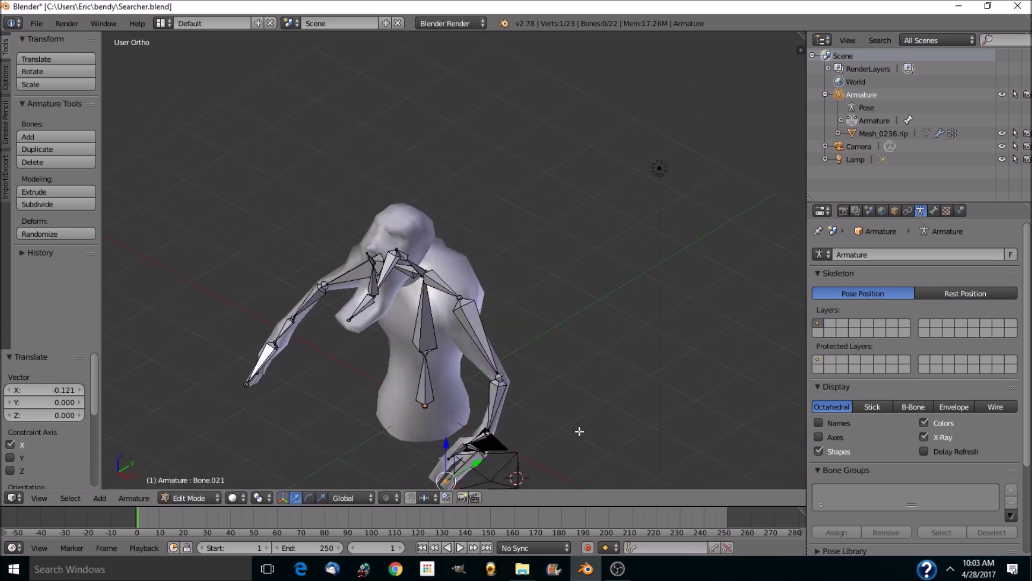
{"action": "middle_click_drag", "start_coordinate": [579, 431], "coordinate": [405, 439]}
{"action": "right_click", "coordinate": [385, 442]}
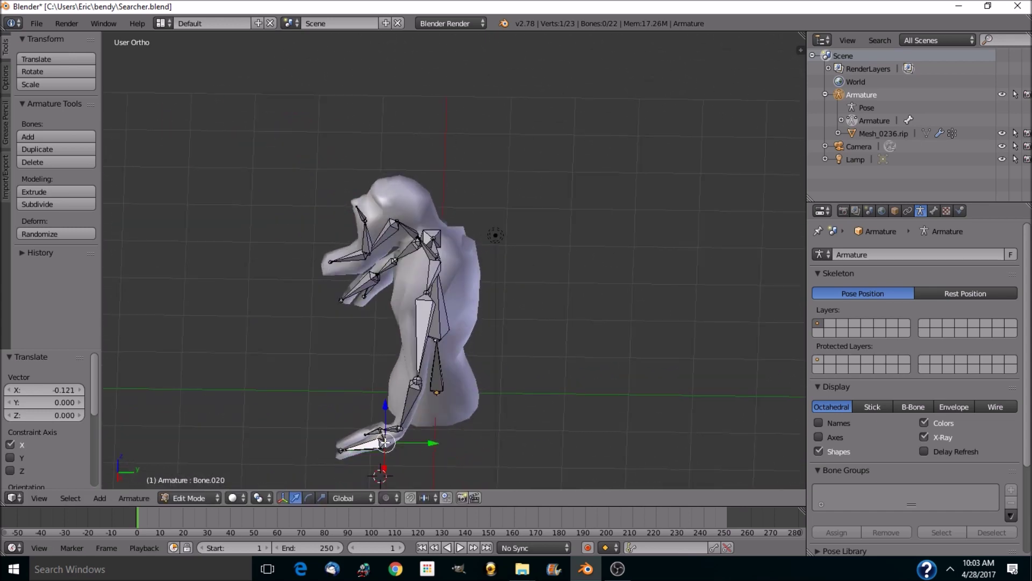
{"action": "key", "text": "g"}
{"action": "key", "text": "x"}
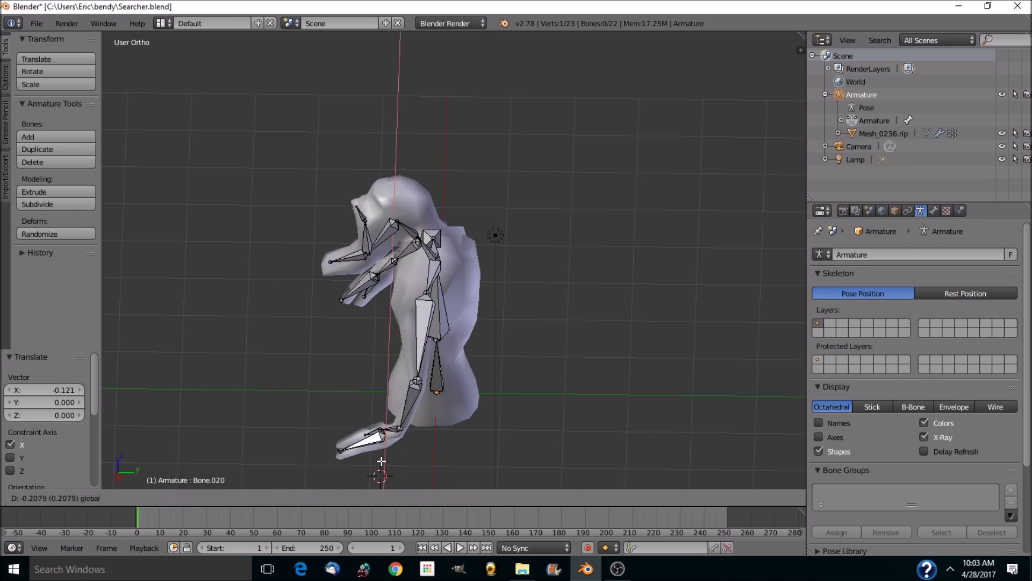
{"action": "left_click", "coordinate": [382, 464]}
Return to Object Mode and parent the character mesh to the armature with automatic weights.
{"action": "middle_click_drag", "start_coordinate": [491, 436], "coordinate": [417, 384]}
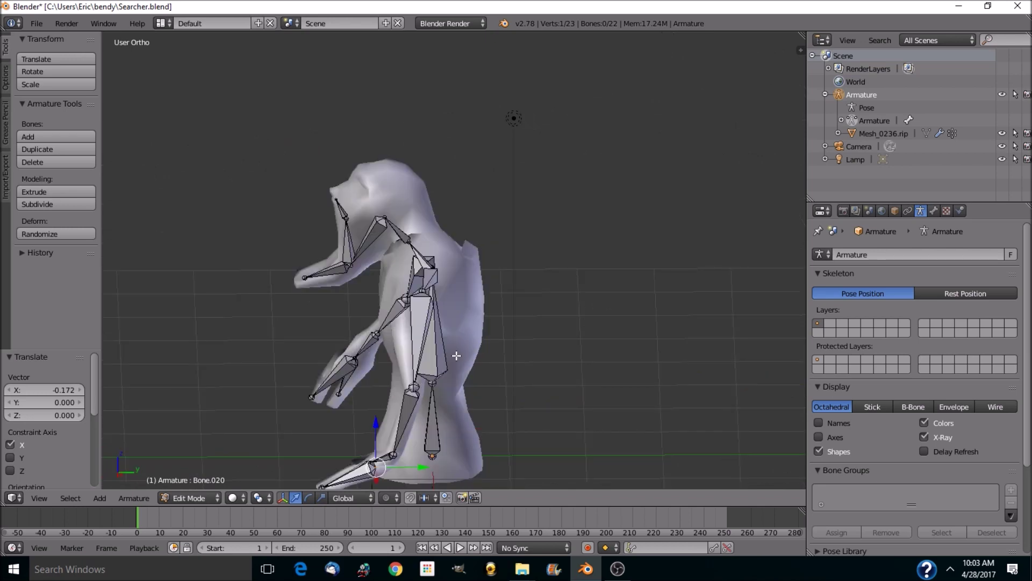
{"action": "left_click", "coordinate": [212, 492]}
{"action": "left_click", "coordinate": [205, 482]}
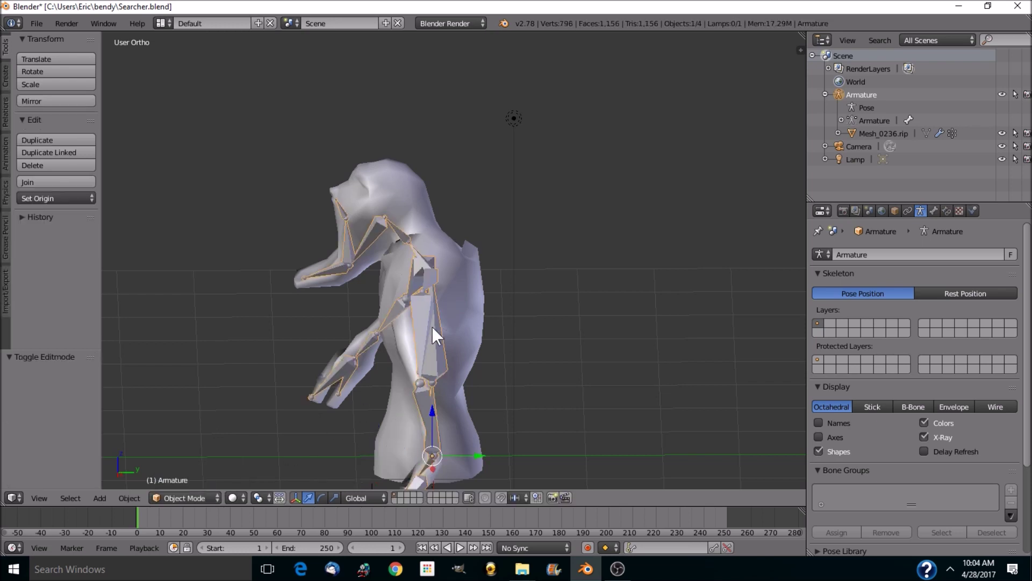
{"action": "right_click", "coordinate": [471, 311]}
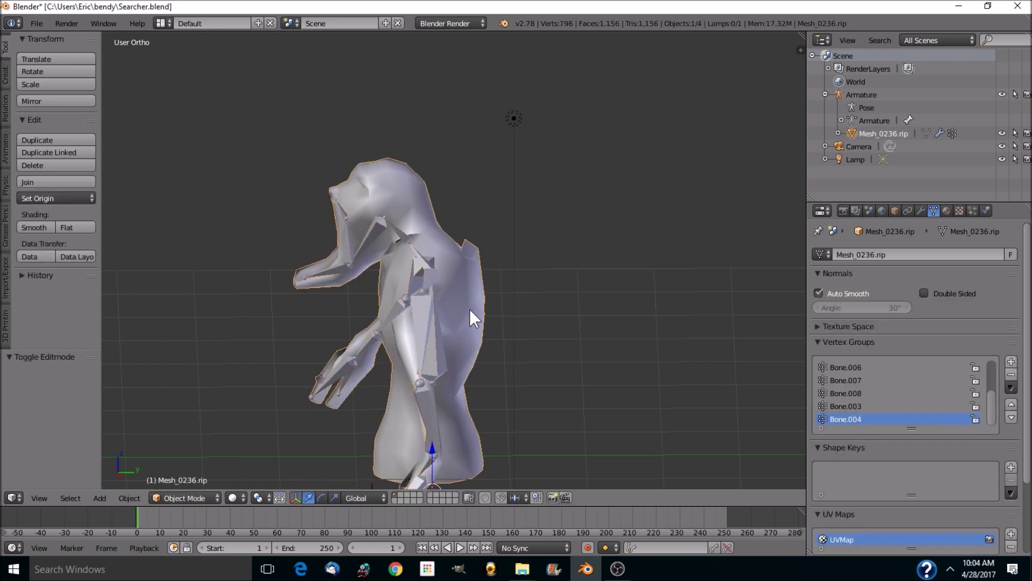
{"action": "right_click", "coordinate": [429, 326], "text": "shift"}
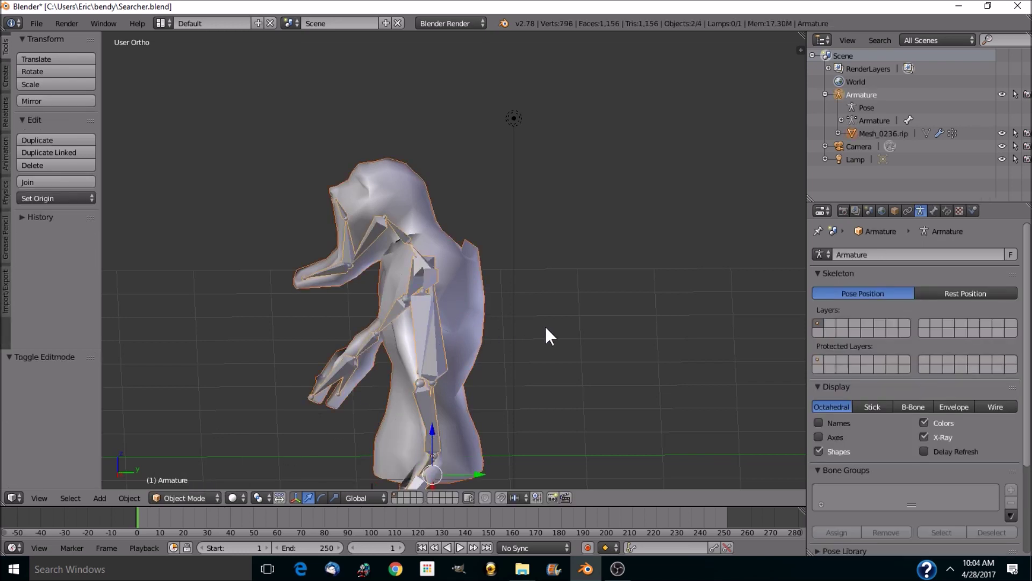
{"action": "key", "text": "ctrl+p"}
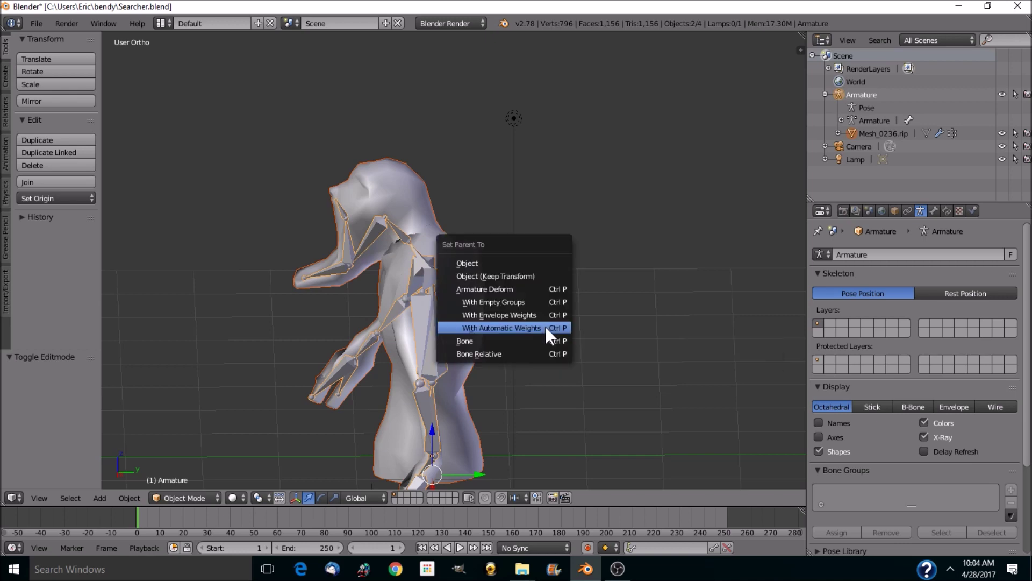
{"action": "left_click", "coordinate": [545, 327]}
In Pose Mode, rotate the chin bone about 4.878° and rotate the nose bone slightly to test the face deformation.
{"action": "middle_click_drag", "start_coordinate": [541, 349], "coordinate": [652, 329]}
{"action": "left_click", "coordinate": [869, 106]}
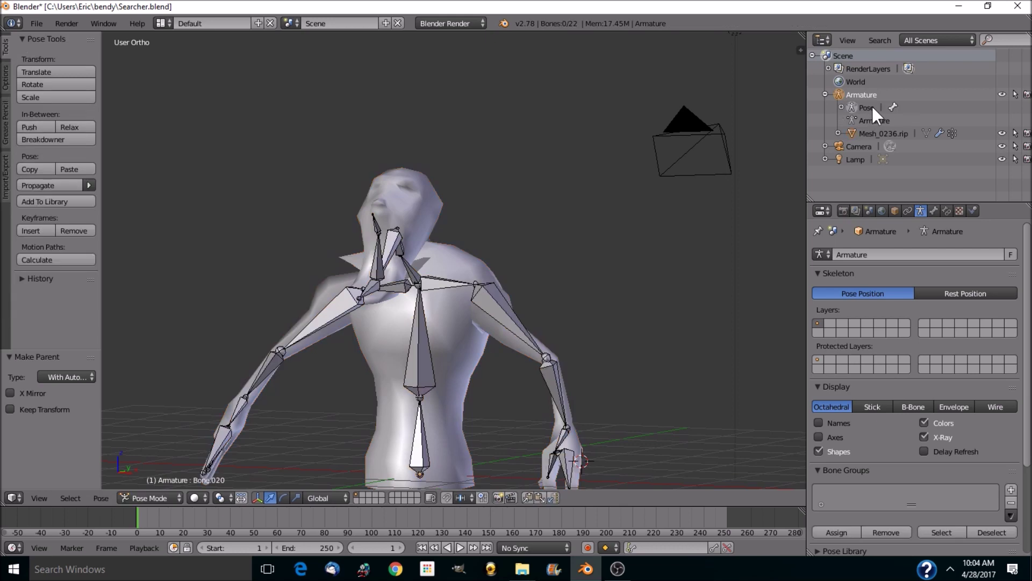
{"action": "middle_click_drag", "start_coordinate": [604, 371], "coordinate": [516, 325]}
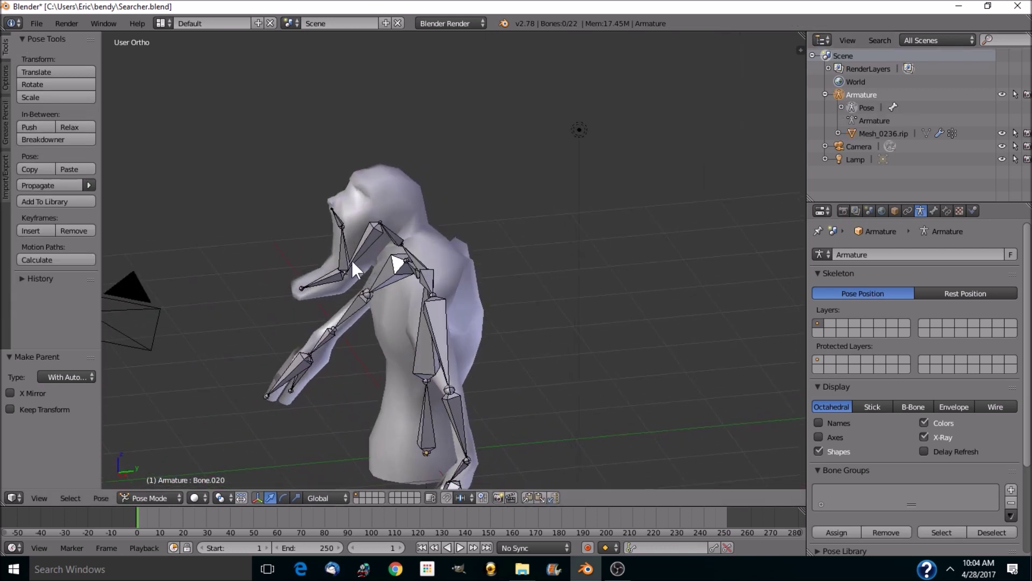
{"action": "right_click", "coordinate": [343, 268]}
{"action": "right_click", "coordinate": [335, 274]}
{"action": "left_click", "coordinate": [283, 495]}
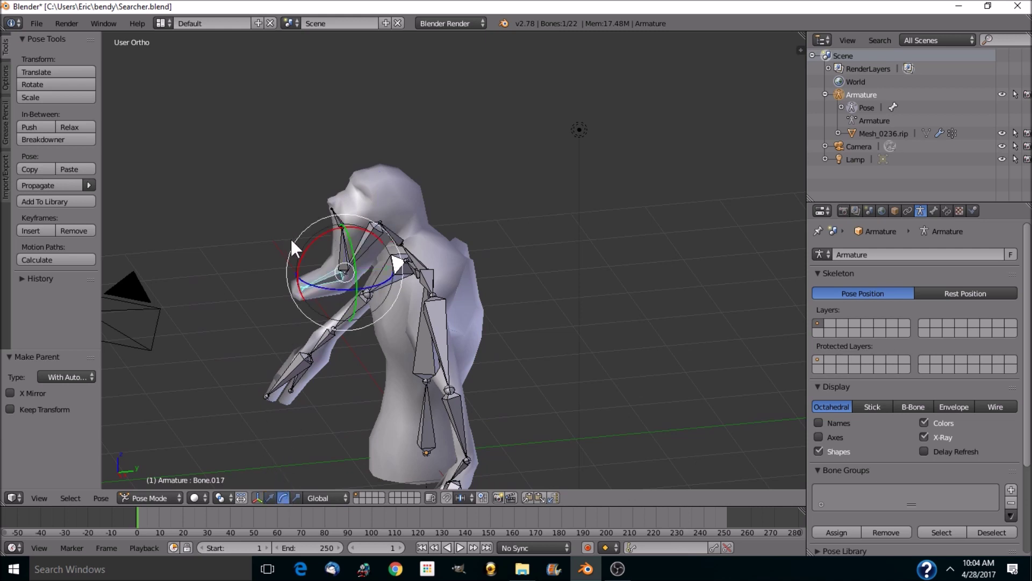
{"action": "mouse_move", "coordinate": [290, 237]}
{"action": "left_mouse_down"}
{"action": "mouse_move", "coordinate": [340, 217]}
{"action": "mouse_move", "coordinate": [298, 237]}
{"action": "left_mouse_up"}
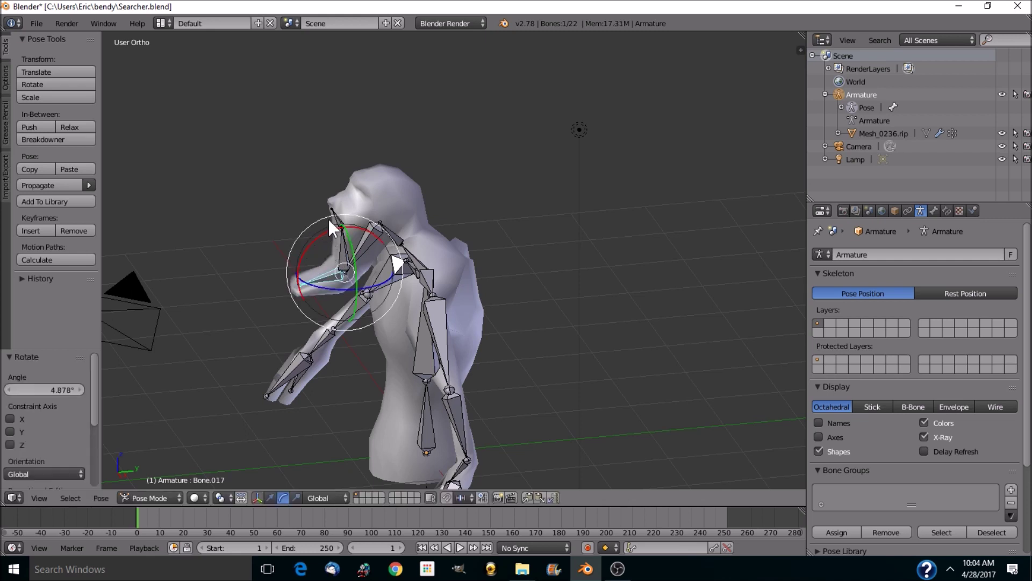
{"action": "right_click", "coordinate": [331, 208]}
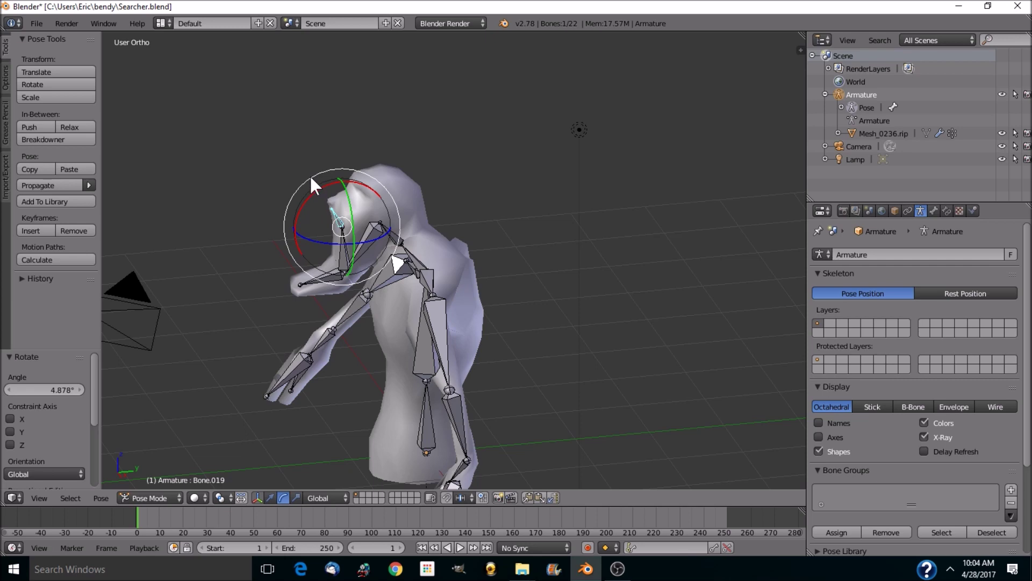
{"action": "mouse_move", "coordinate": [310, 175]}
{"action": "left_mouse_down"}
{"action": "mouse_move", "coordinate": [295, 192]}
{"action": "mouse_move", "coordinate": [318, 171]}
{"action": "left_mouse_up"}
Rotate the character's right forearm bone about 11.728° and the right upper-arm bone about 26.859° to lower the arm.
{"action": "middle_click_drag", "start_coordinate": [317, 171], "coordinate": [543, 399]}
{"action": "right_click", "coordinate": [556, 398]}
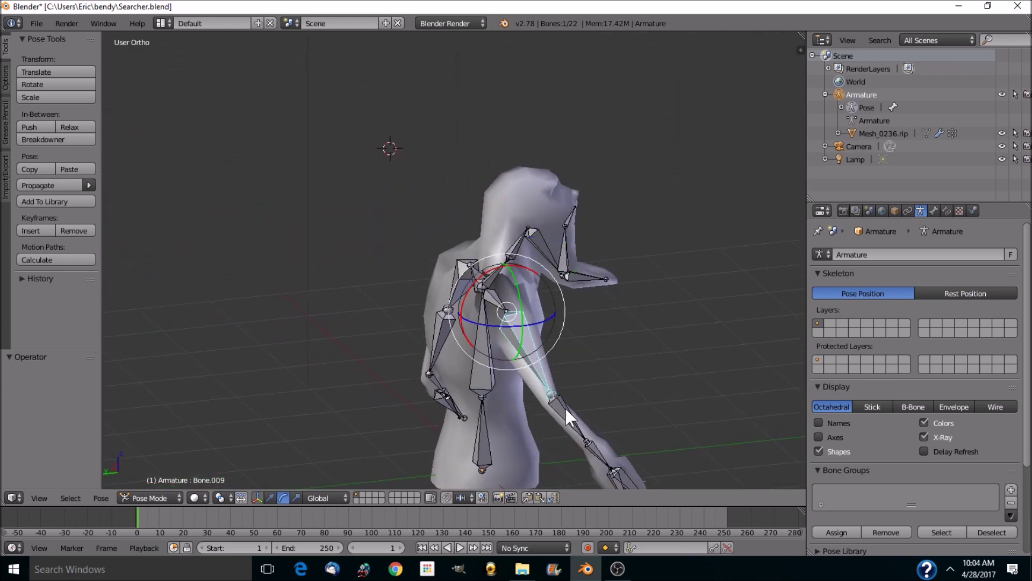
{"action": "left_click_drag", "start_coordinate": [602, 371], "coordinate": [594, 382]}
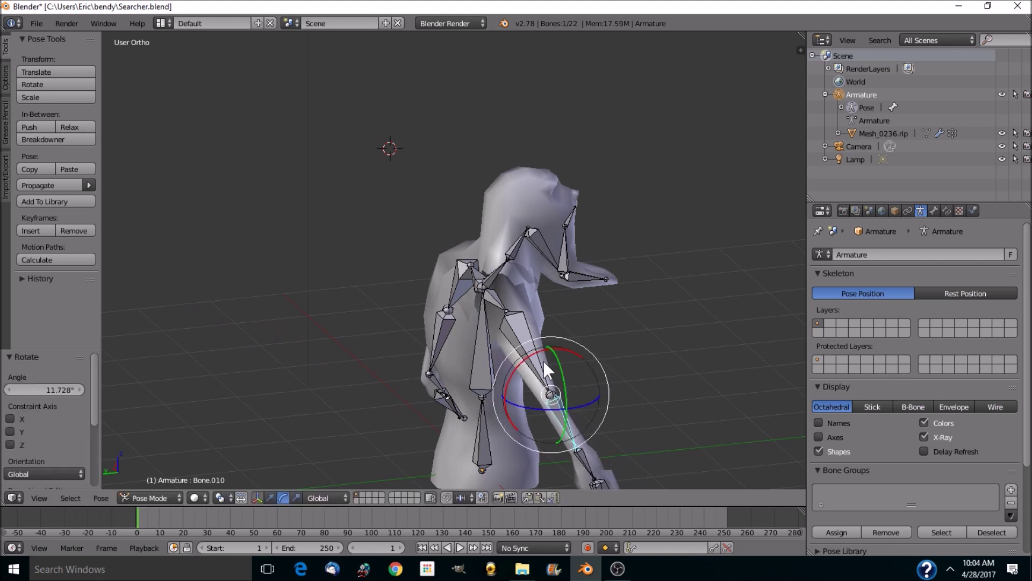
{"action": "right_click", "coordinate": [560, 333]}
{"action": "key", "text": "r"}
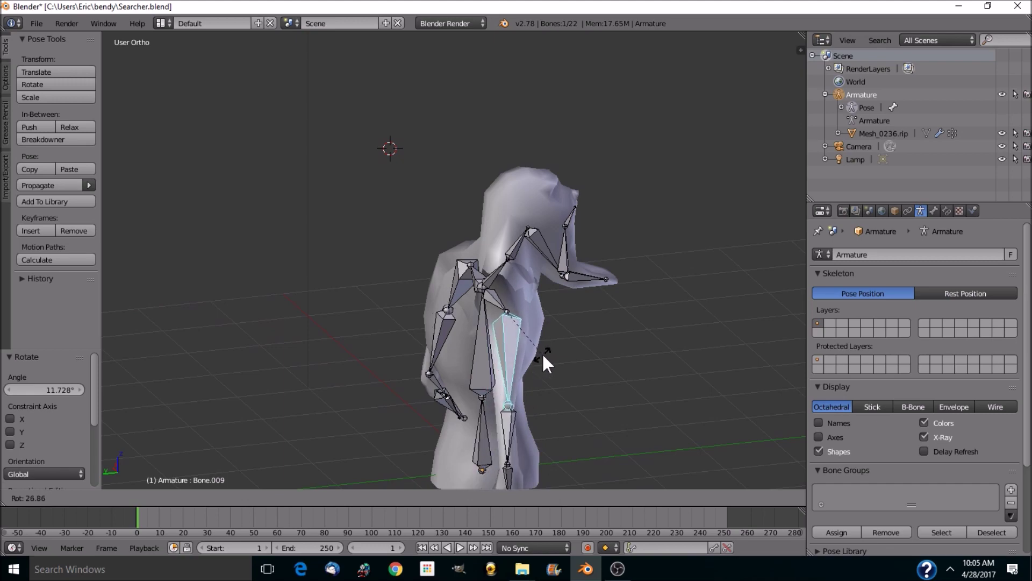
{"action": "left_click", "coordinate": [547, 353]}
Adjust the right upper-arm bone's sideways angle with a rotation of about -3.452°.
{"action": "middle_click_drag", "start_coordinate": [547, 354], "coordinate": [494, 323]}
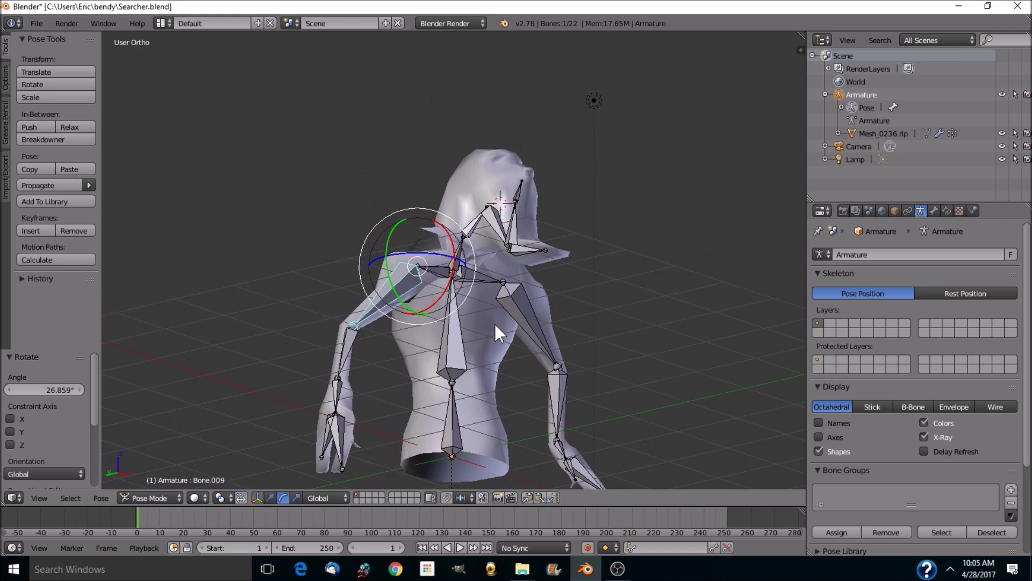
{"action": "key", "text": "r"}
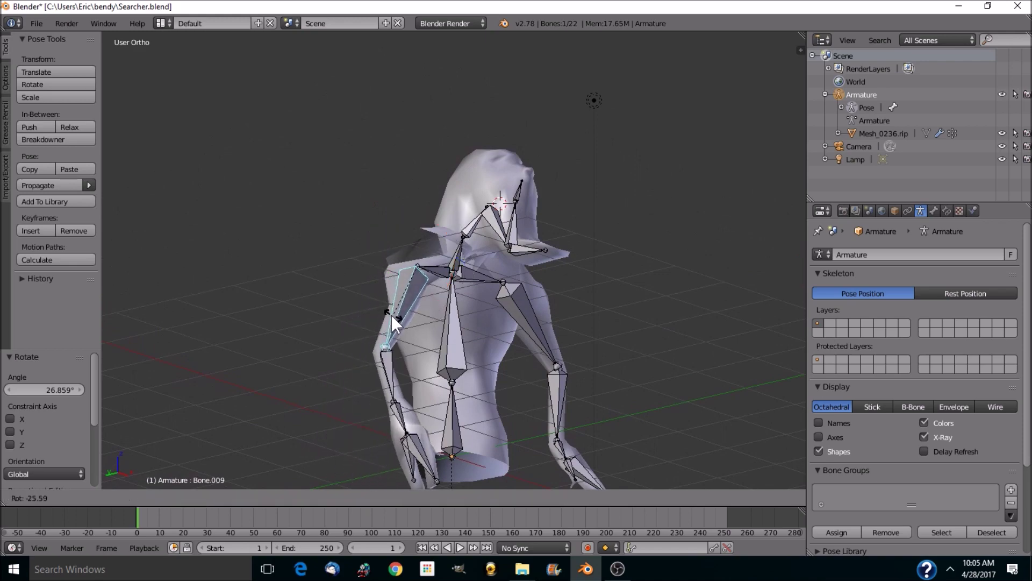
{"action": "left_click", "coordinate": [349, 398]}
Rotate the left hand's outer finger bone outward and back again by about -4.514° to test the finger.
{"action": "middle_click_drag", "start_coordinate": [380, 393], "coordinate": [280, 395]}
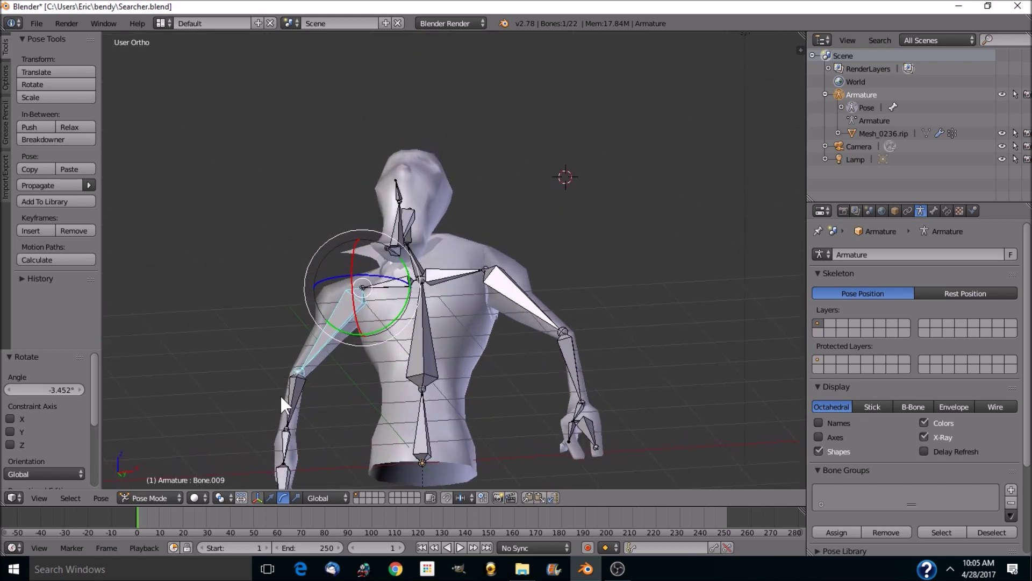
{"action": "right_click", "coordinate": [596, 447]}
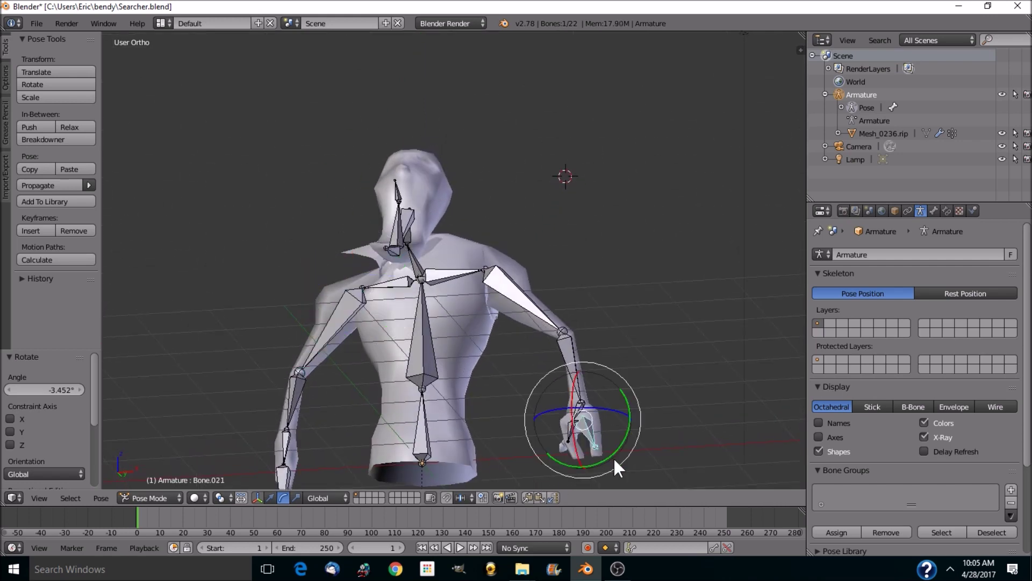
{"action": "key", "text": "r"}
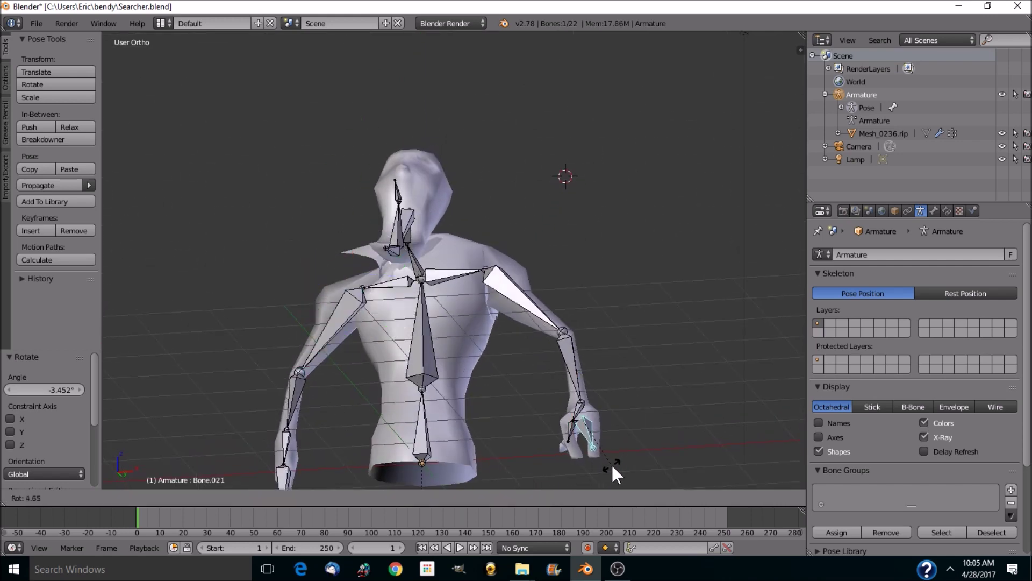
{"action": "left_click", "coordinate": [612, 464]}
{"action": "key", "text": "r"}
{"action": "left_click", "coordinate": [619, 463]}
Rotate the left hand's inner finger bone about 7.126°.
{"action": "right_click", "coordinate": [569, 440]}
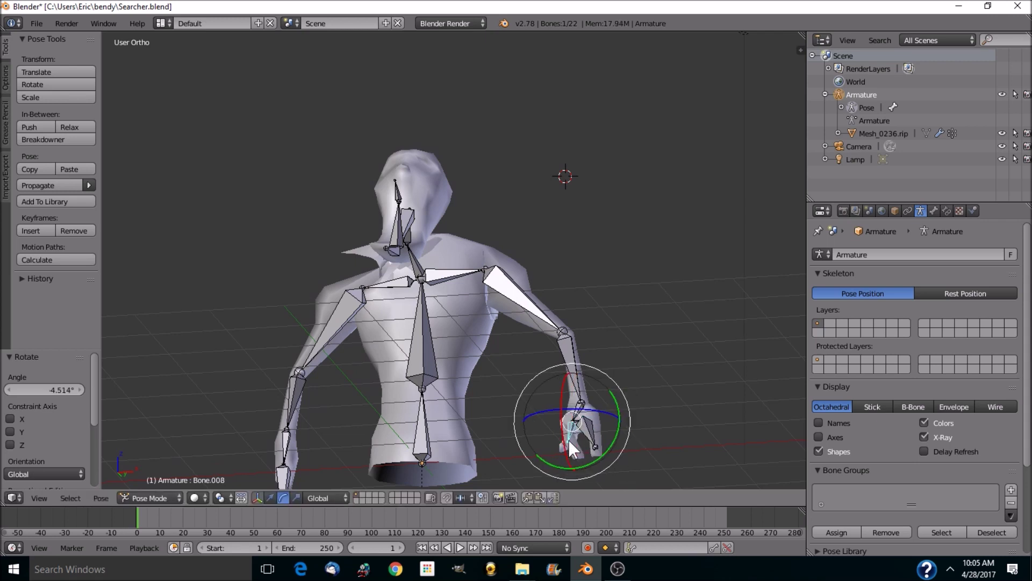
{"action": "key", "text": "r"}
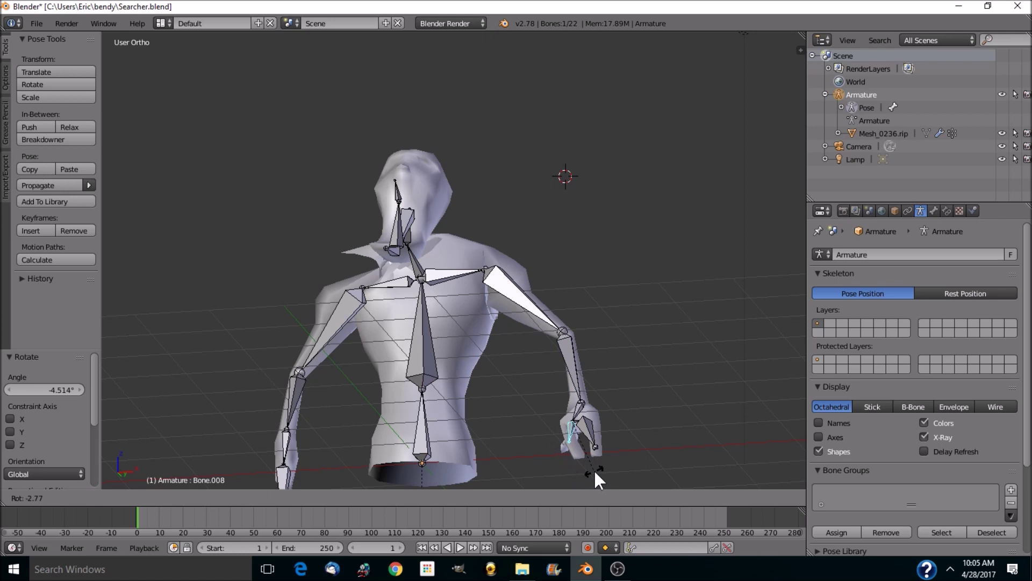
{"action": "left_click", "coordinate": [585, 472]}
{"action": "middle_click_drag", "start_coordinate": [631, 427], "coordinate": [635, 391]}
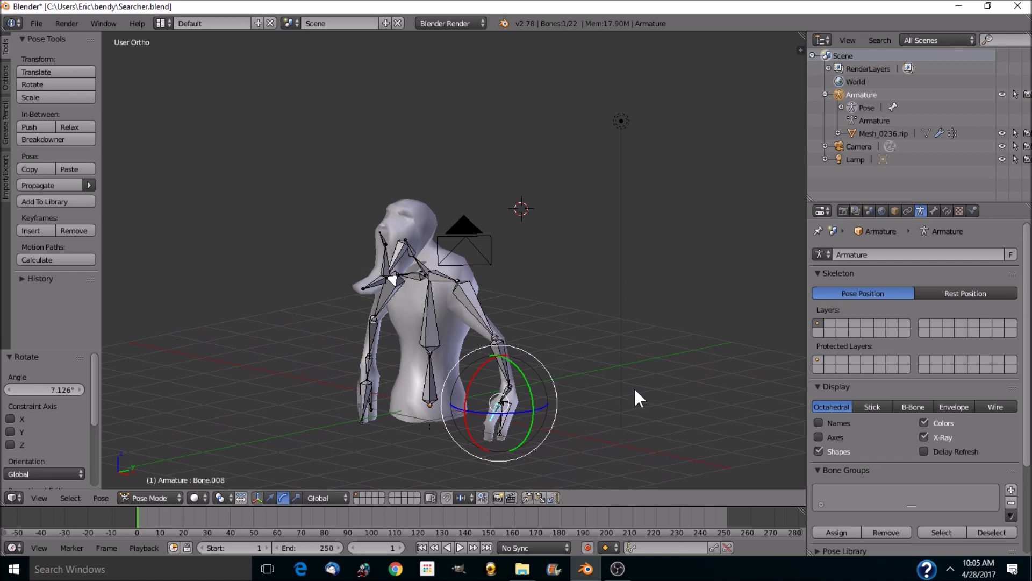
{"action": "middle_click_drag", "start_coordinate": [635, 391], "coordinate": [659, 400]}
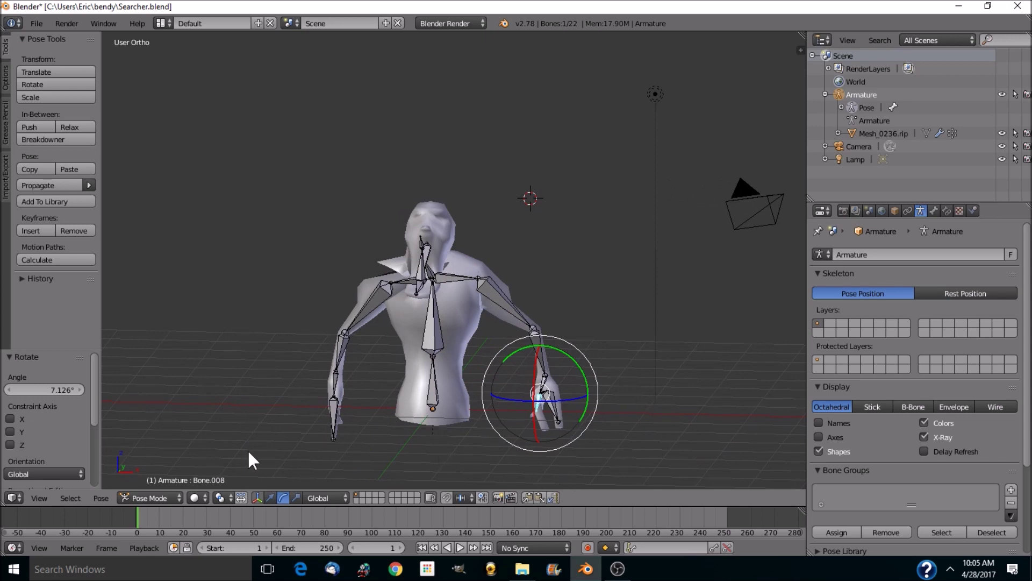
{"action": "middle_click_drag", "start_coordinate": [298, 429], "coordinate": [198, 440]}
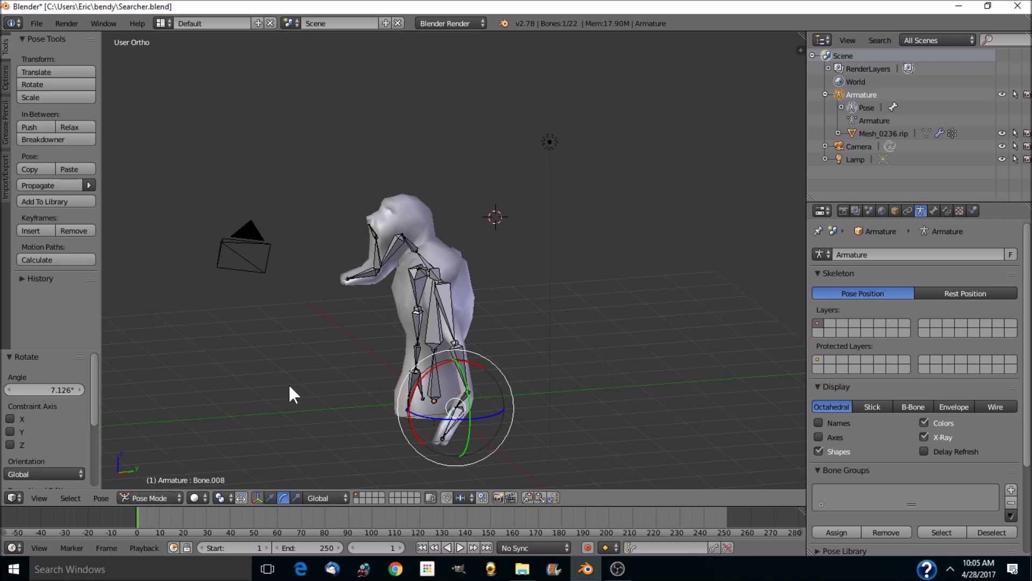